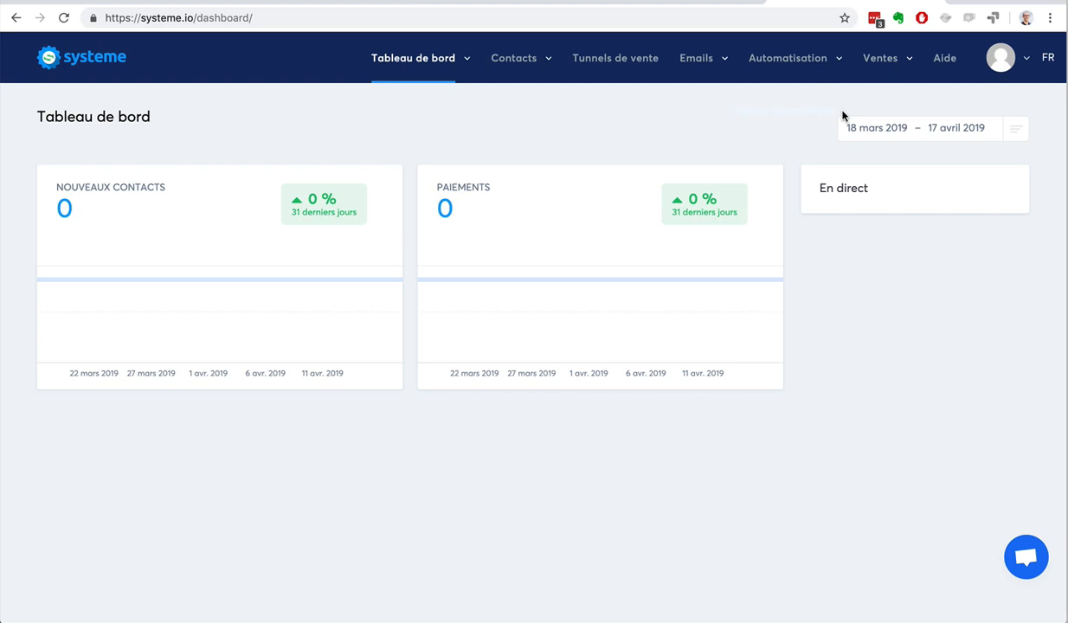
Create and save a new course named "Formation guitare" in Mes formations
mouse_move(875, 65)
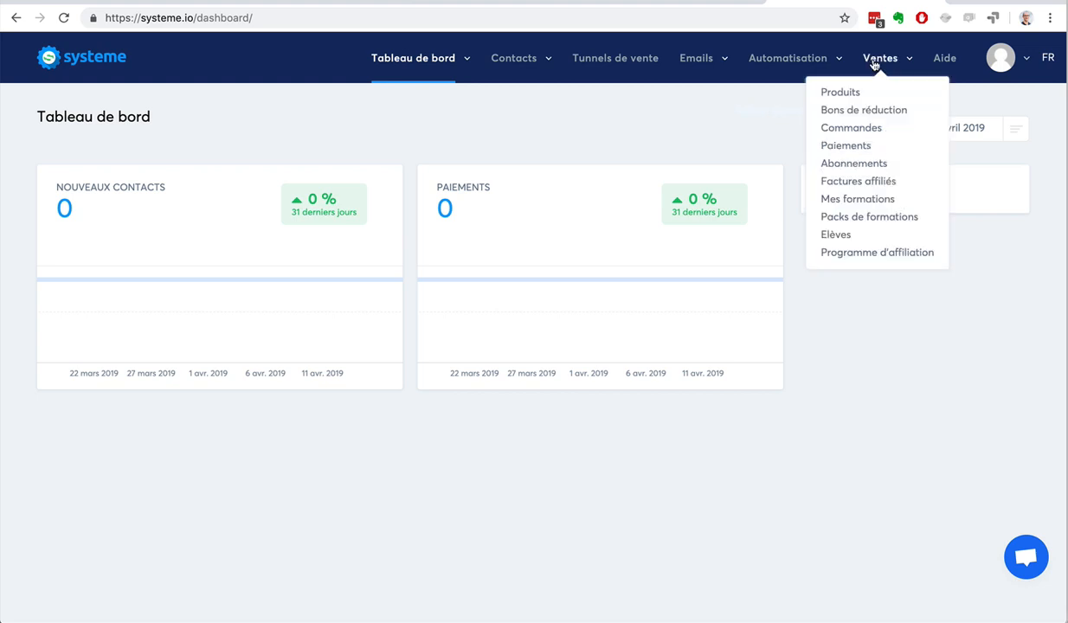
click(855, 201)
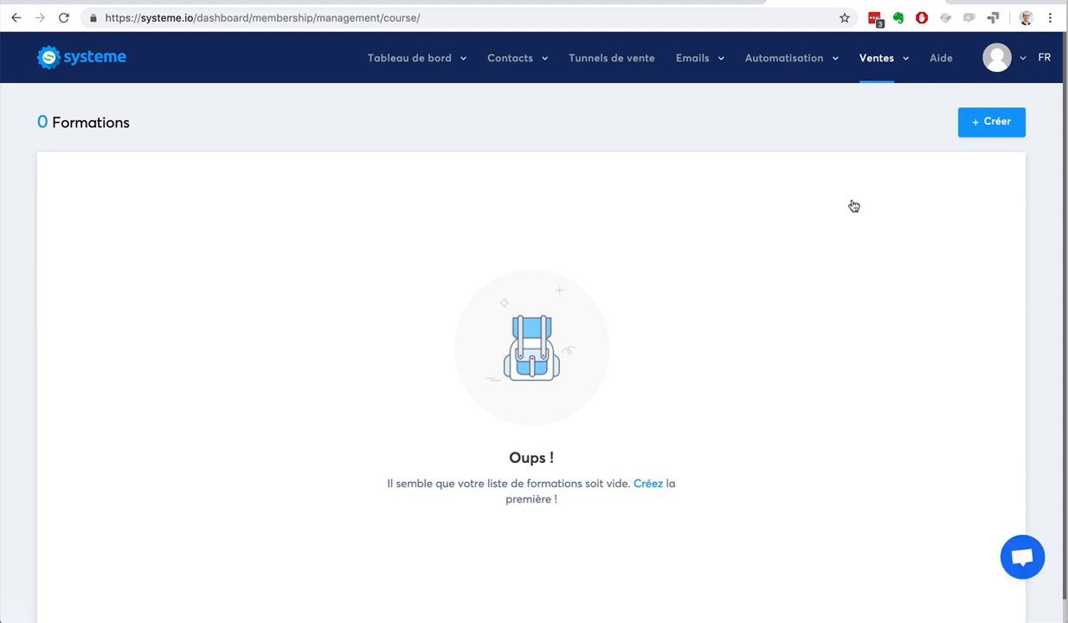
mouse_move(859, 73)
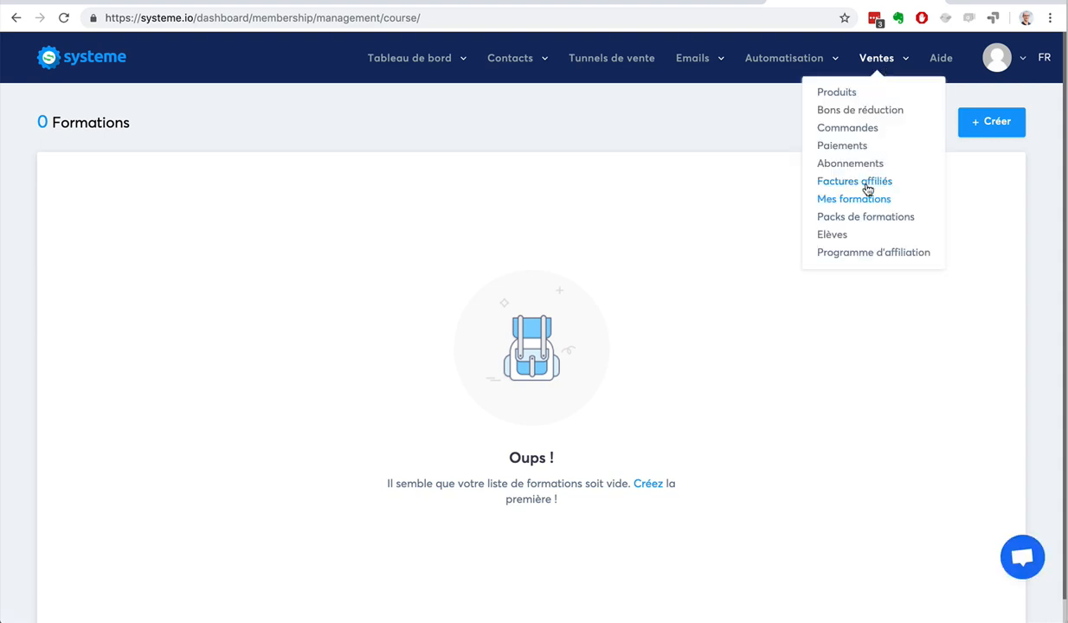
click(973, 128)
click(203, 204)
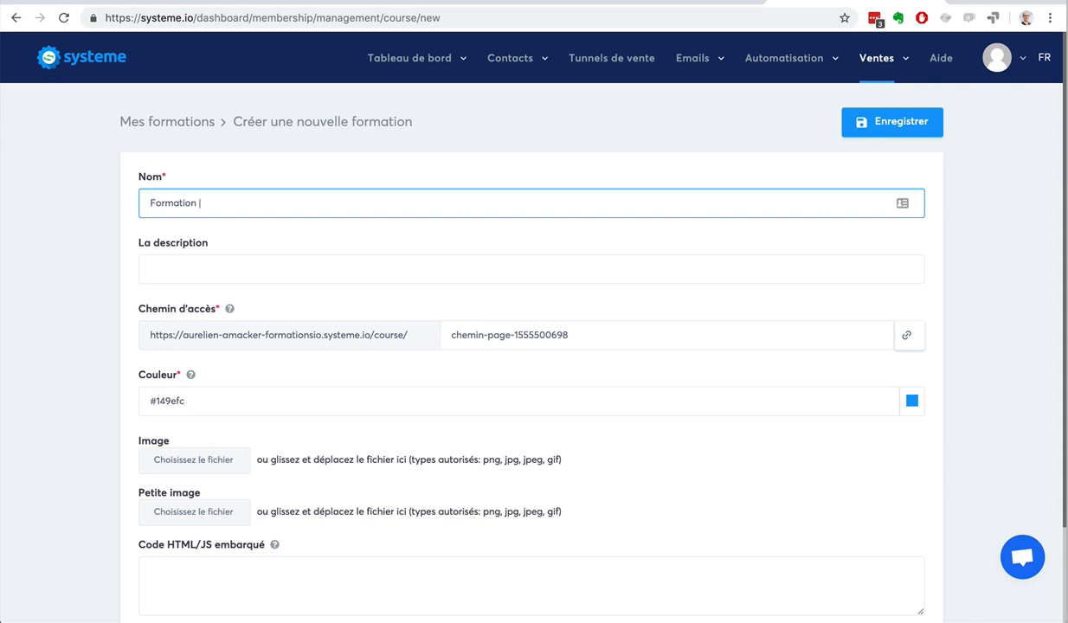
text(Formation guitare)
click(883, 121)
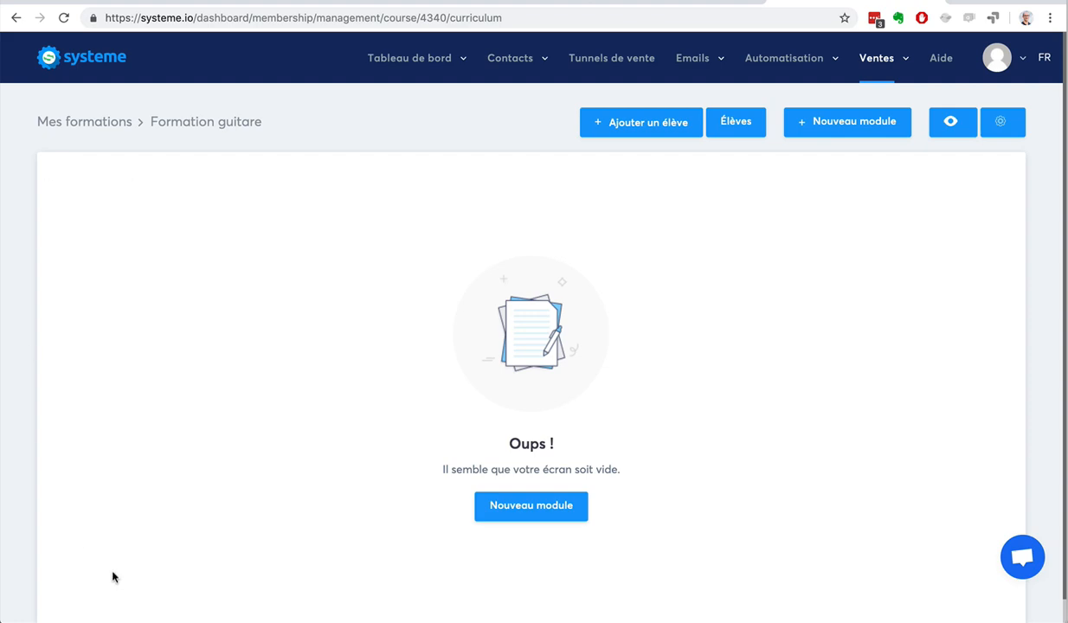
Add a module named "Module 1: Les bases" to the course, with its title displayed to students
click(536, 510)
text(Module 1: Les bases)
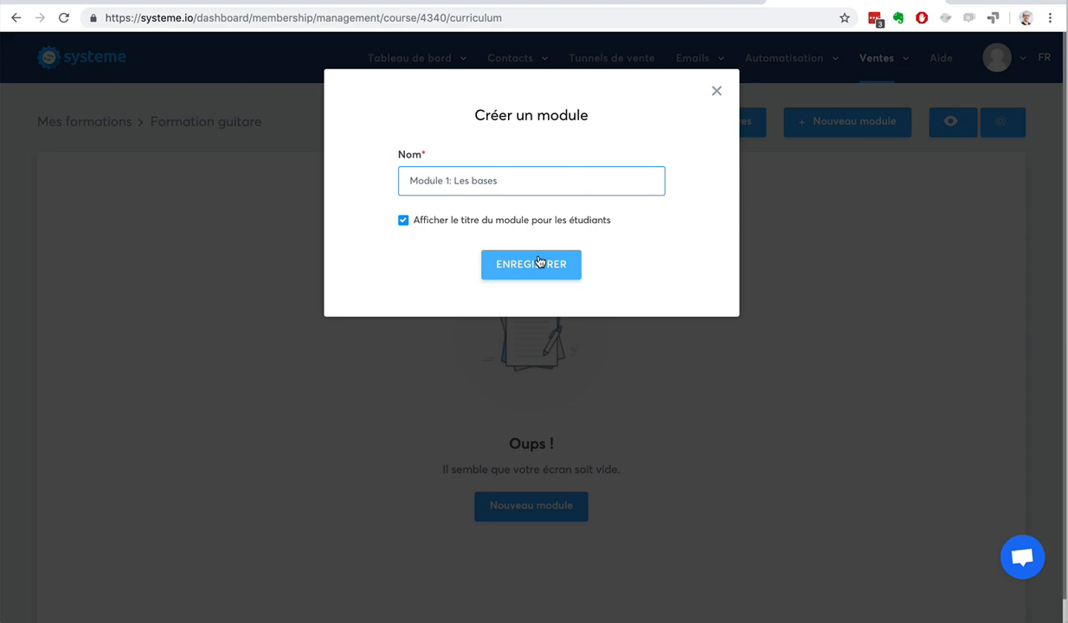
click(539, 262)
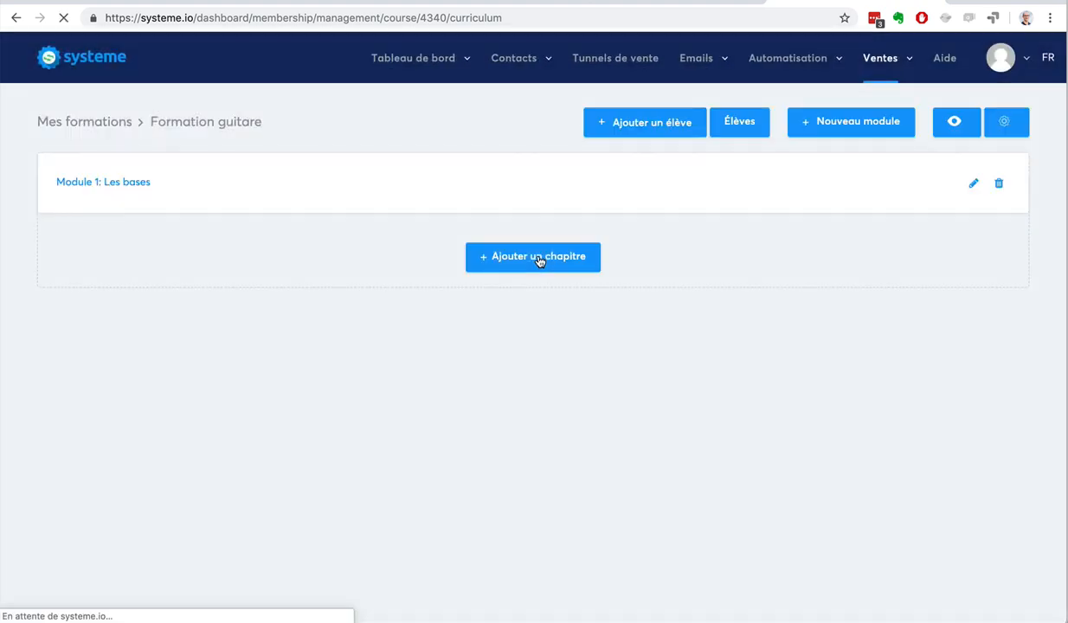
Add a chapter named "Le solfège" to Module 1 with a delay of 0 and the page type Vidéo
click(539, 259)
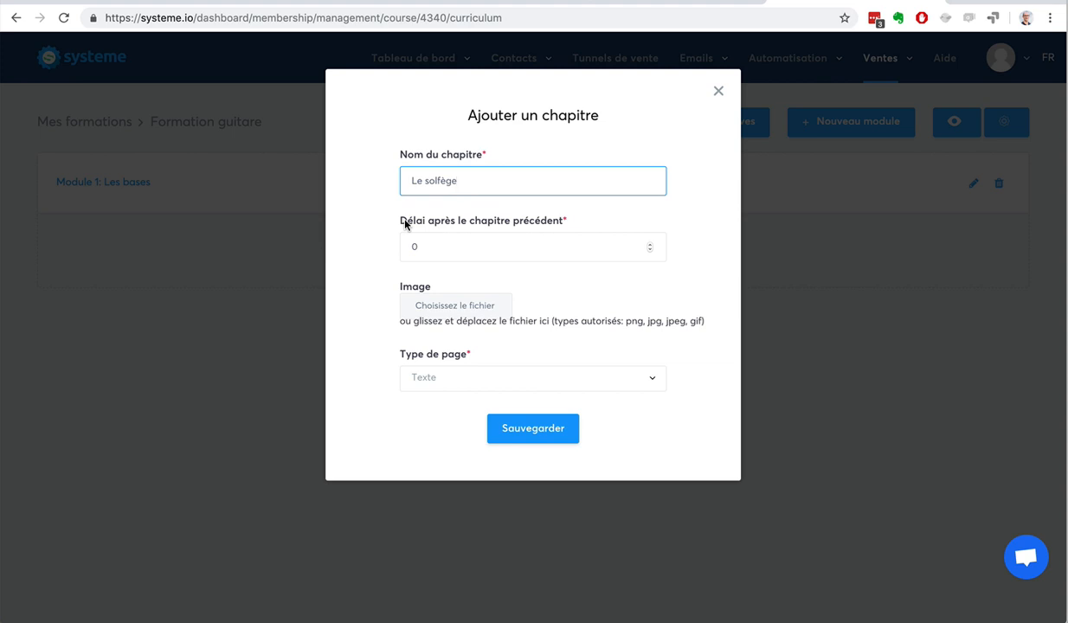
click(650, 247)
text(4)
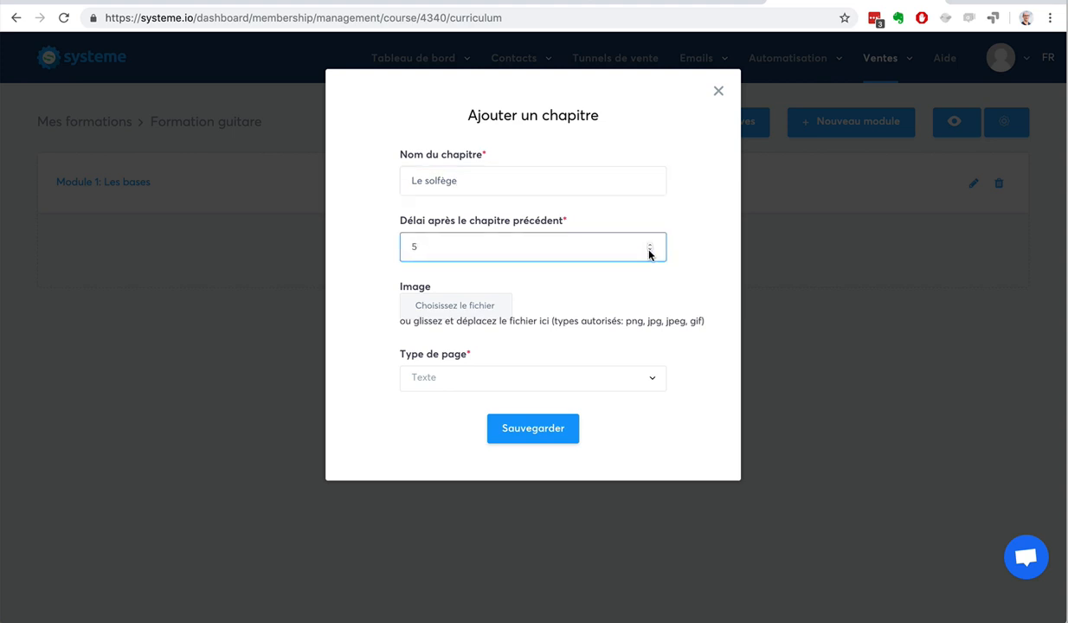
click(574, 389)
click(566, 430)
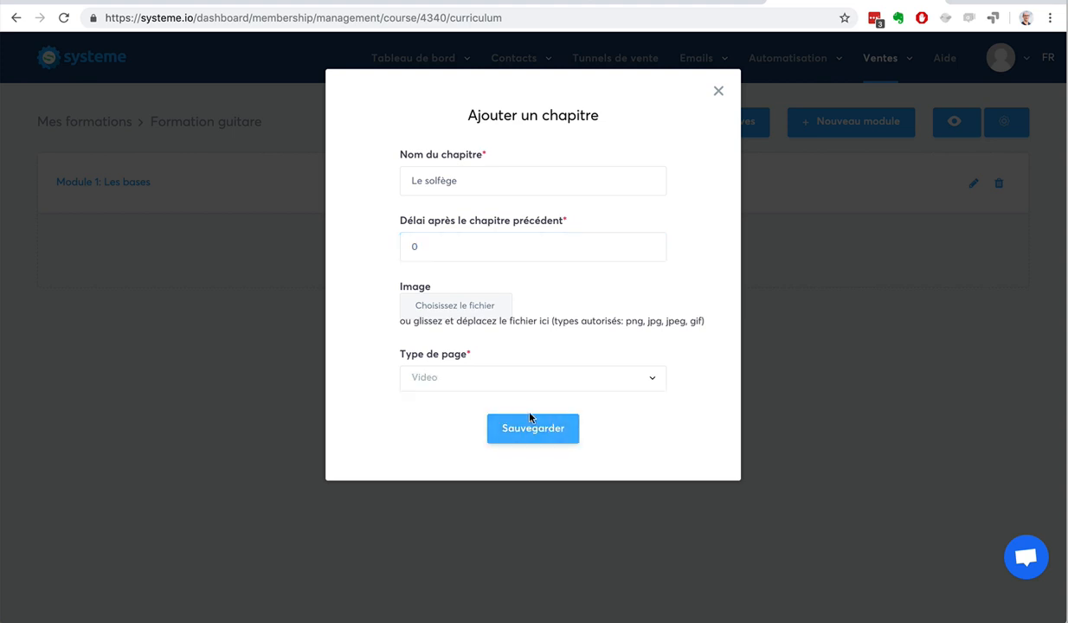
click(523, 429)
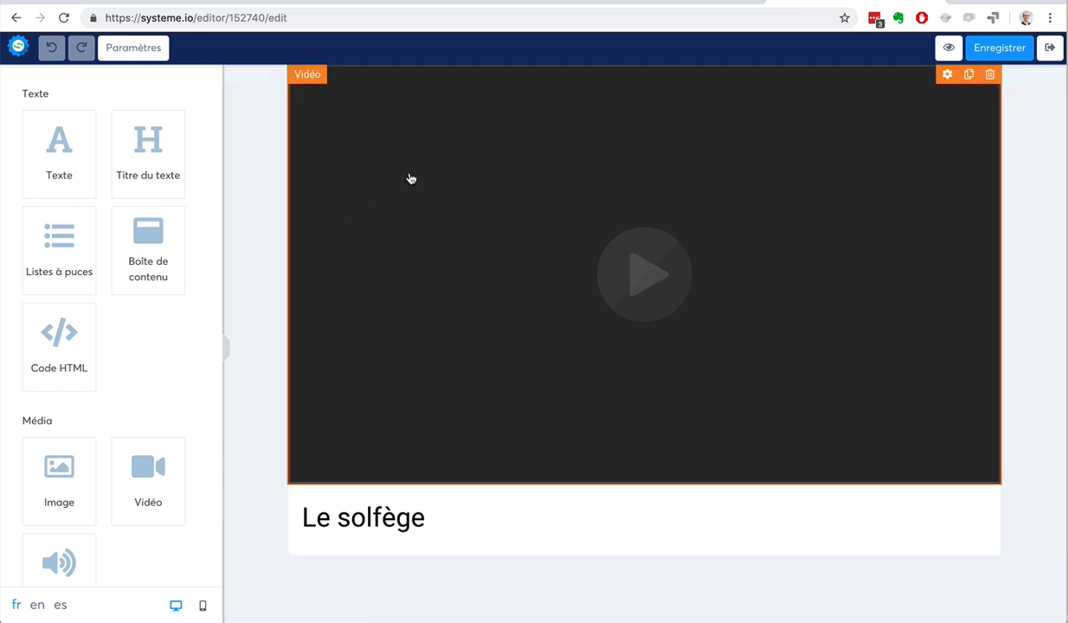
Move the "Le solfège" heading above the video and place a Boîte de contenu element below the video
drag(353, 524, 302, 81)
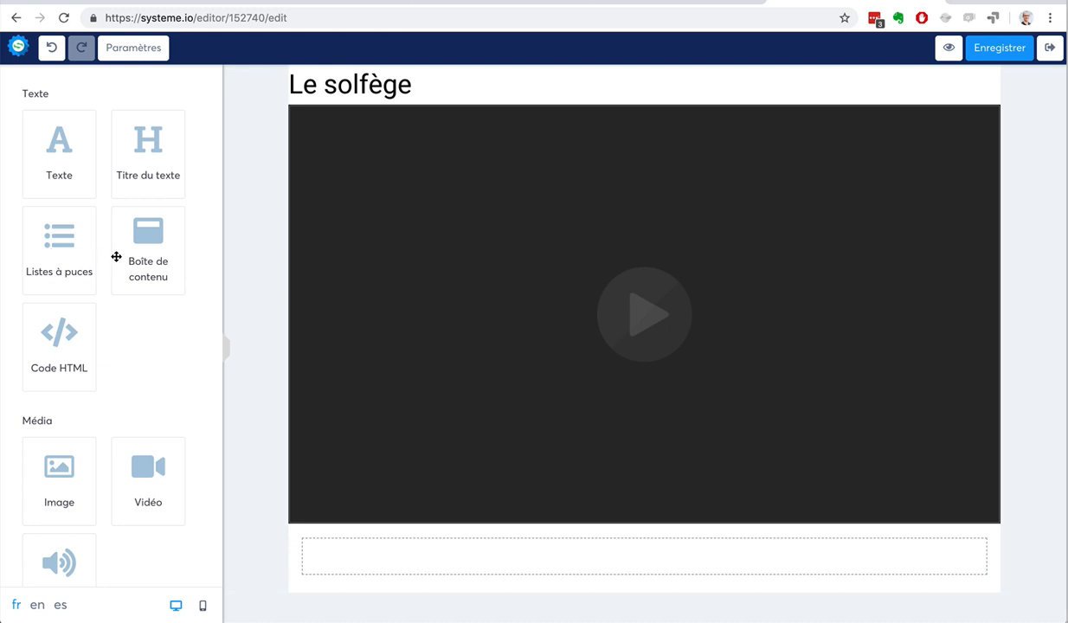
drag(148, 269, 388, 552)
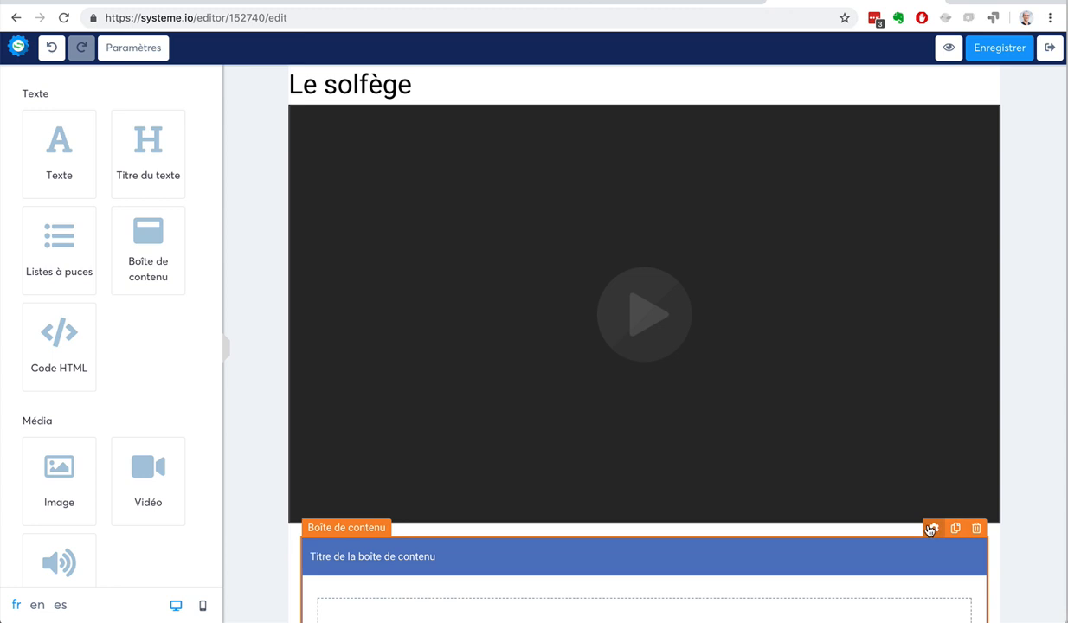
Set the content box's header title to "Ressources" and its text size to 24
click(930, 529)
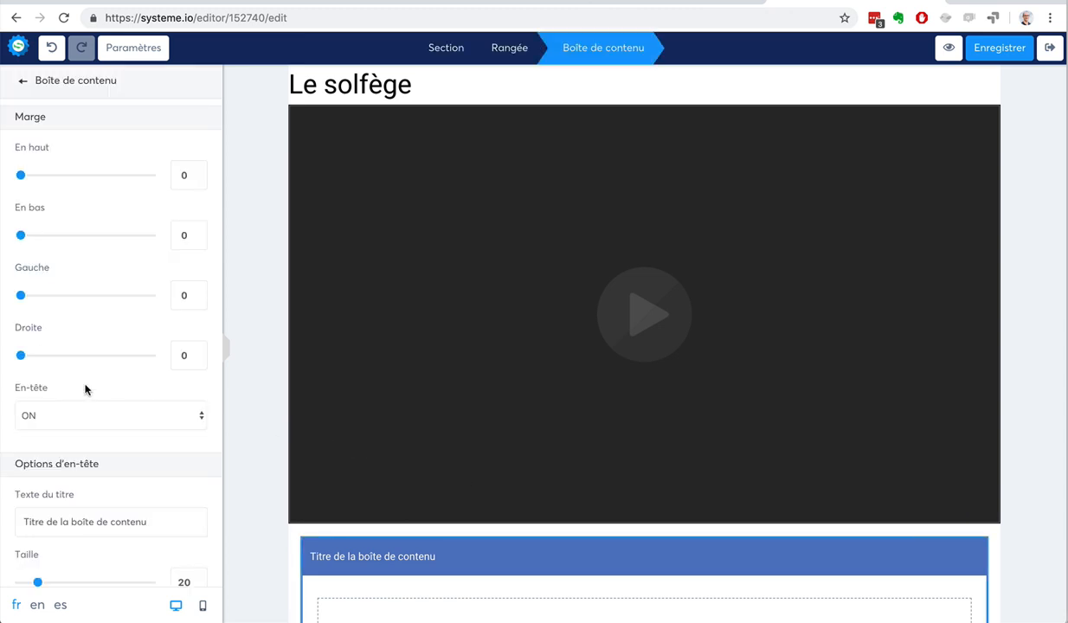
scroll(86, 387, down, 1)
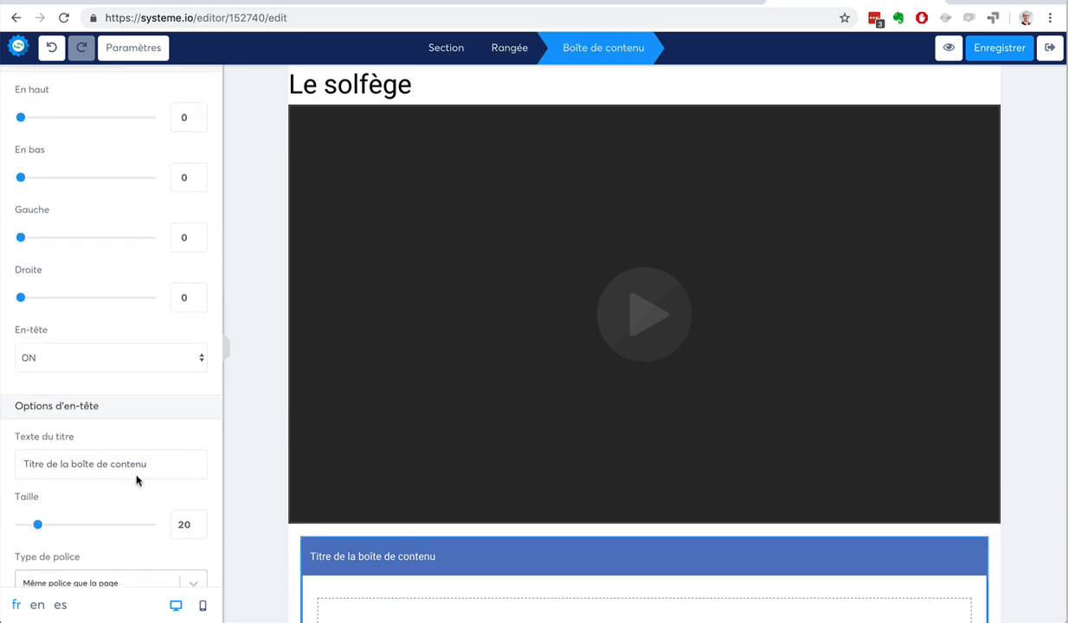
drag(147, 464, 1, 458)
text(Rewsource)
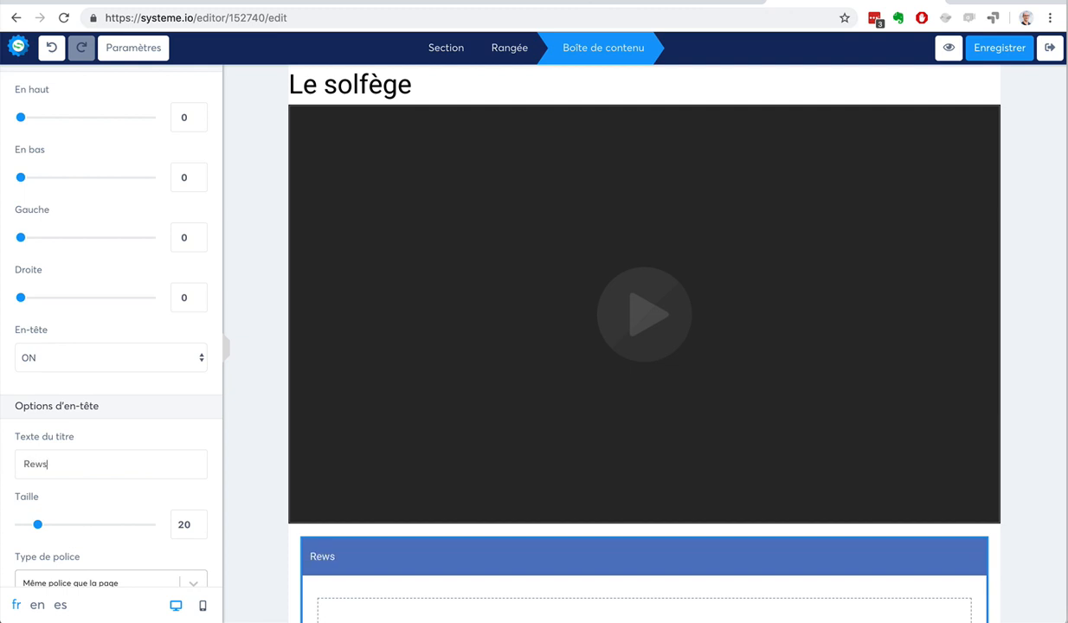
key(BackSpace)
key(BackSpace)
key(BackSpace)
text(sources)
drag(38, 524, 43, 529)
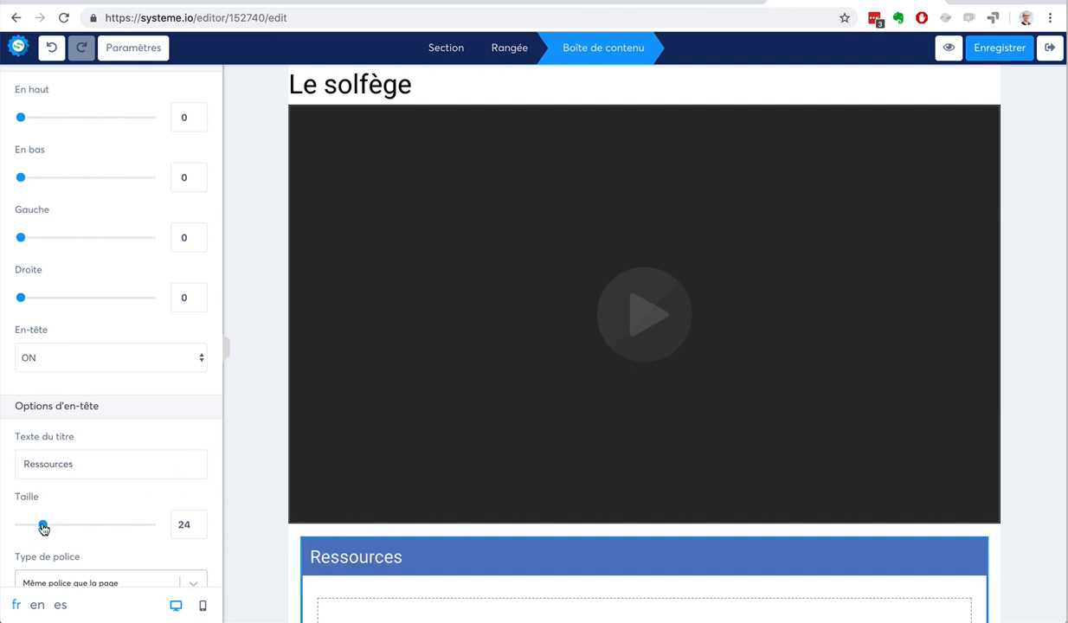
click(231, 405)
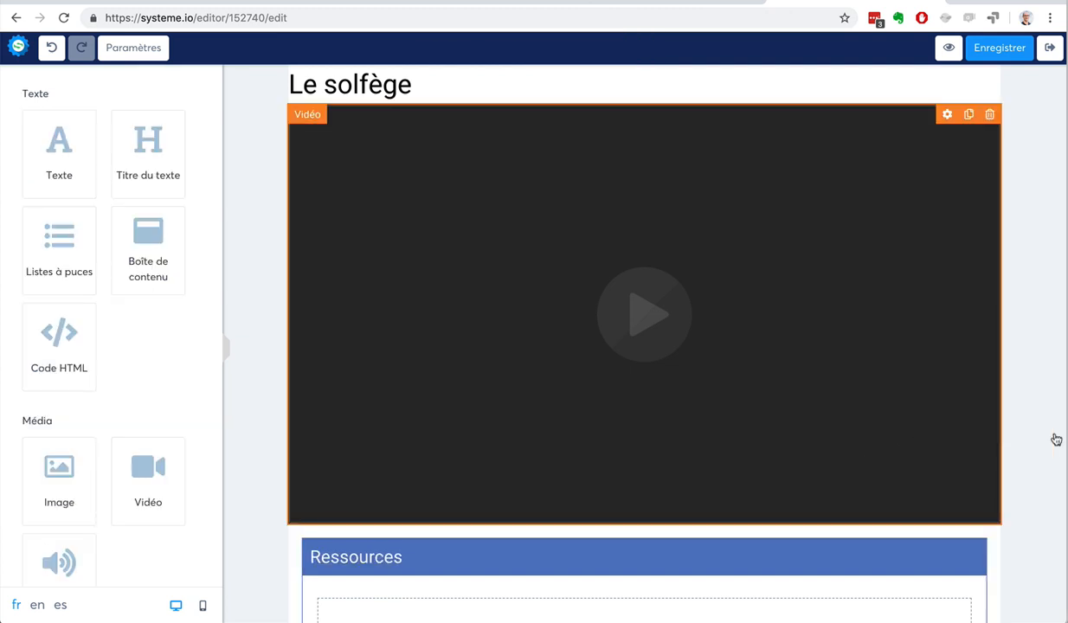
Insert a Listes à puces element inside the Ressources content box
scroll(1046, 436, down, 1)
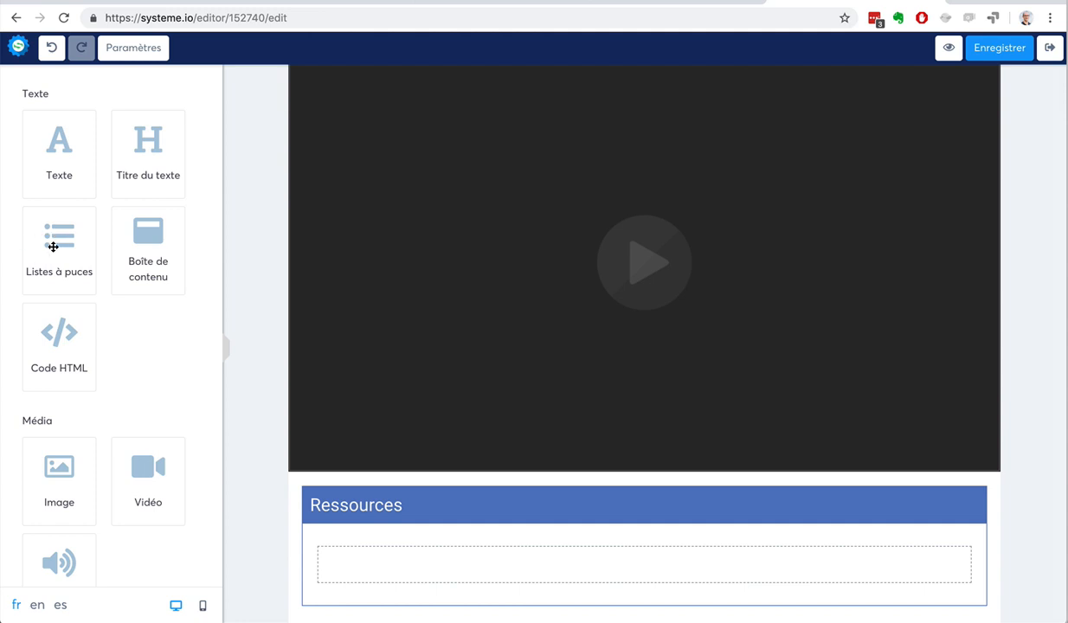
drag(53, 241, 425, 547)
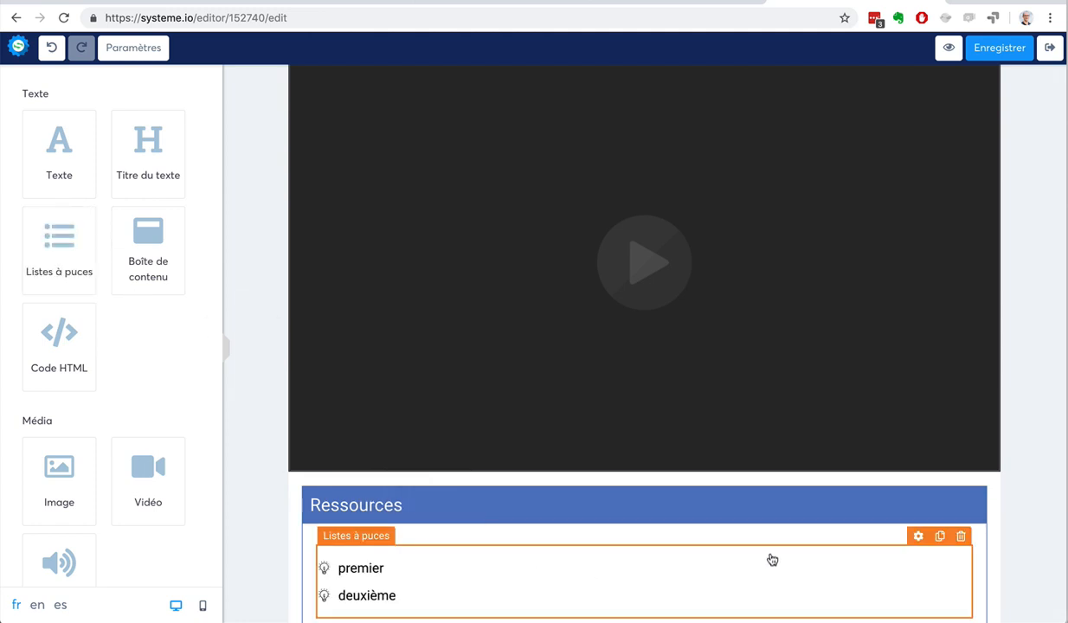
scroll(1041, 469, down, 1)
Change the bullet list's icon to the flaticon-interface check mark and set the icon colour to green 7ED321
click(337, 543)
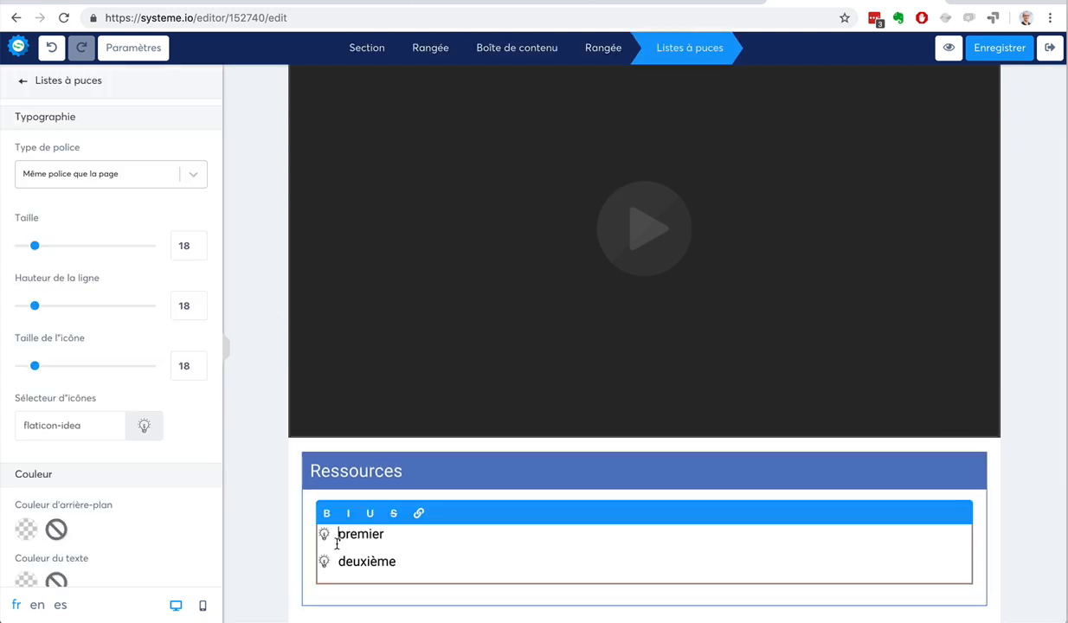
click(144, 426)
click(67, 512)
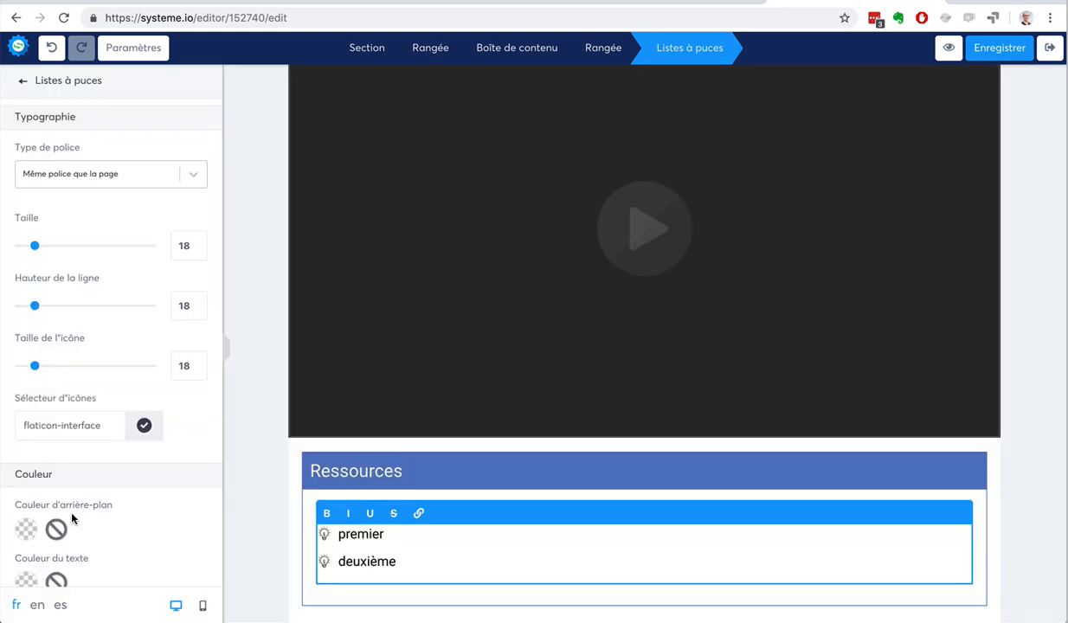
scroll(130, 532, down, 3)
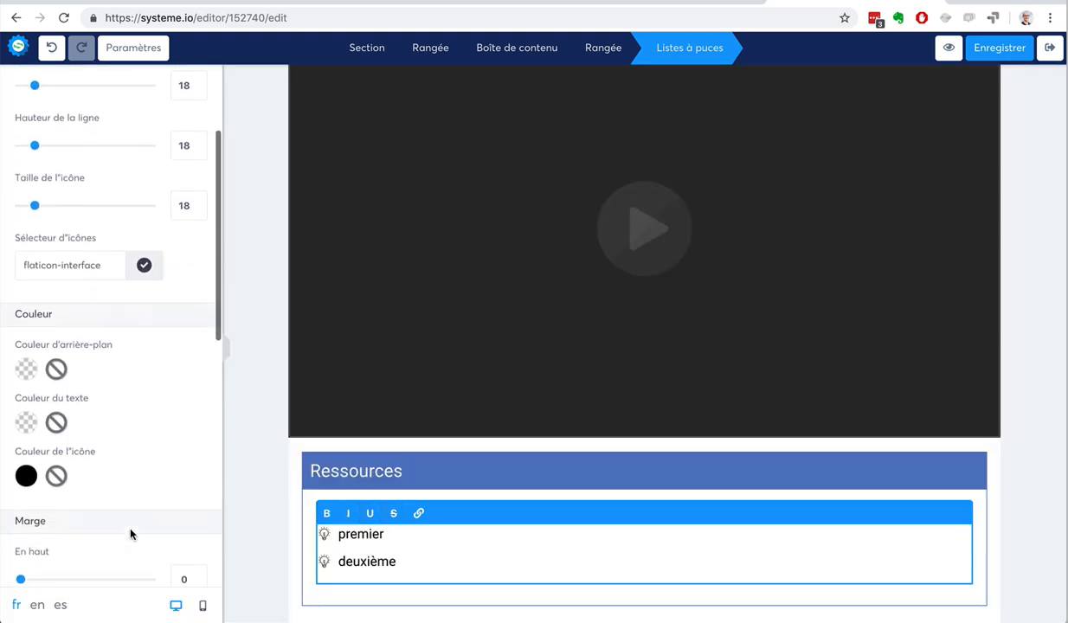
click(27, 447)
scroll(133, 522, down, 3)
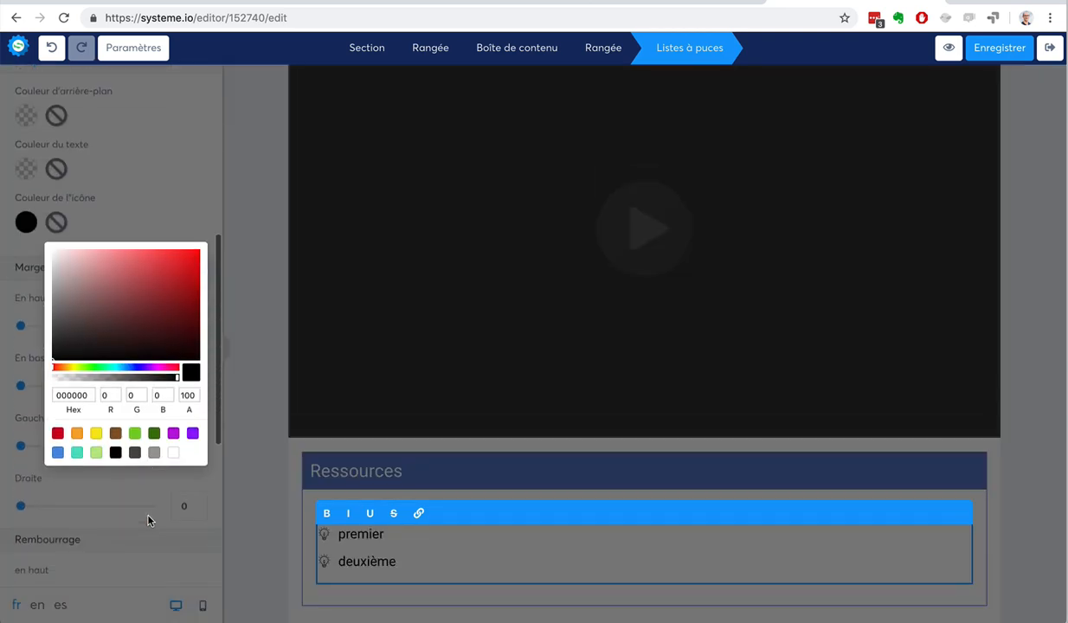
click(135, 420)
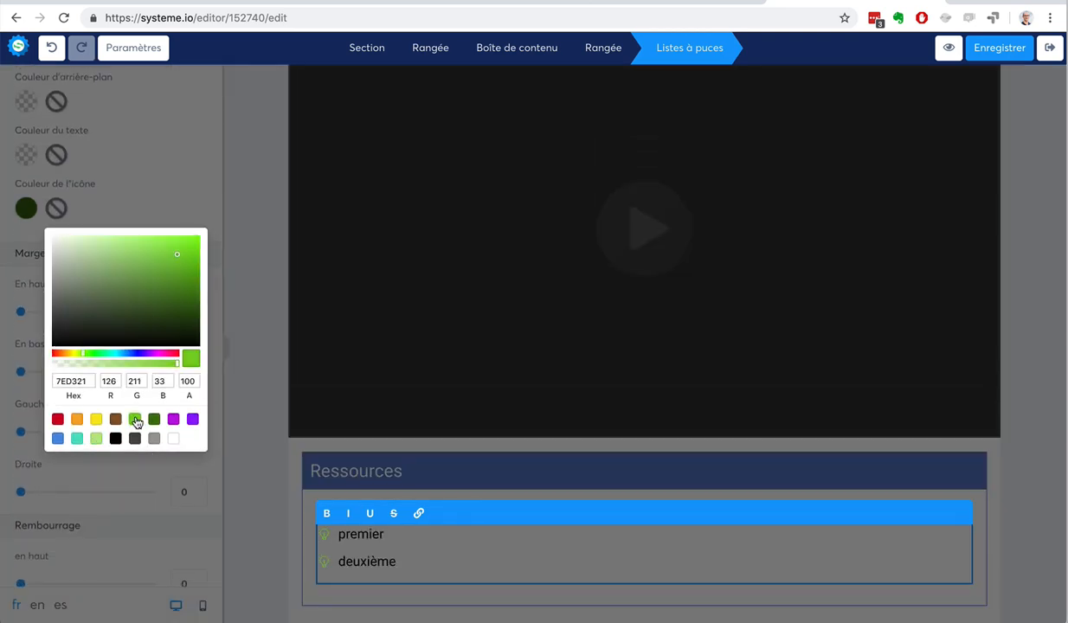
click(871, 478)
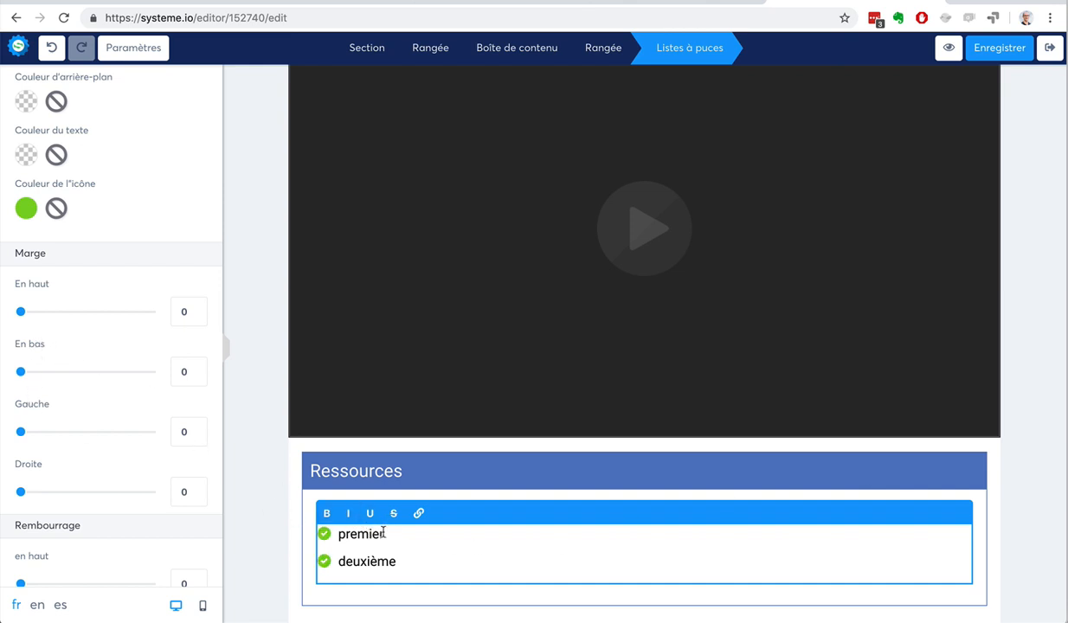
Replace the first bullet's text with "Livre tatata" and turn it into a link, leaving its URL empty
drag(384, 533, 344, 534)
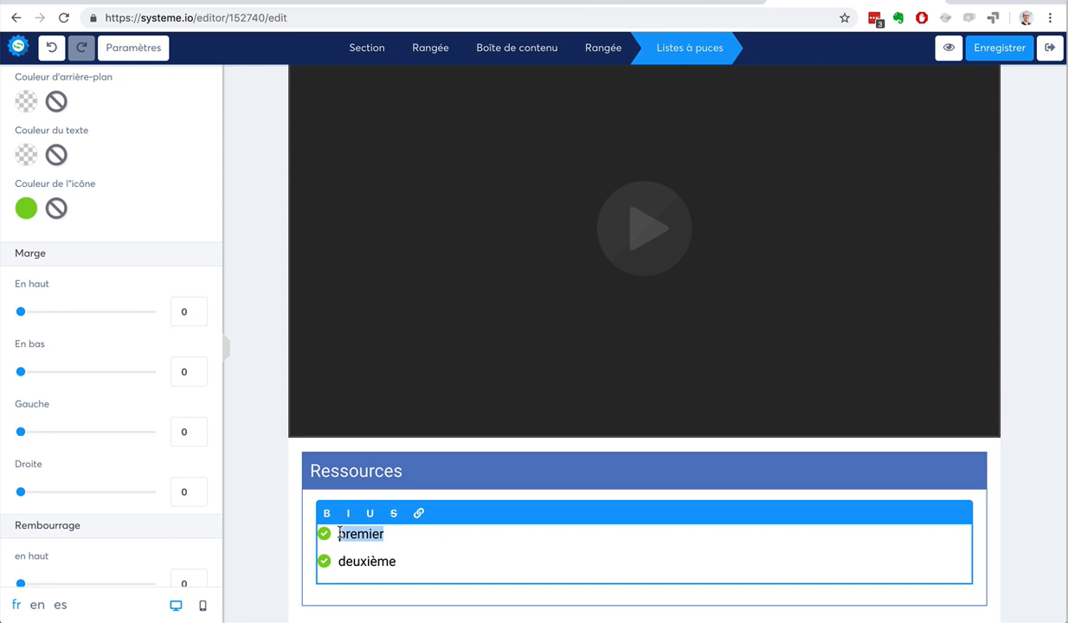
text(Livre tatata)
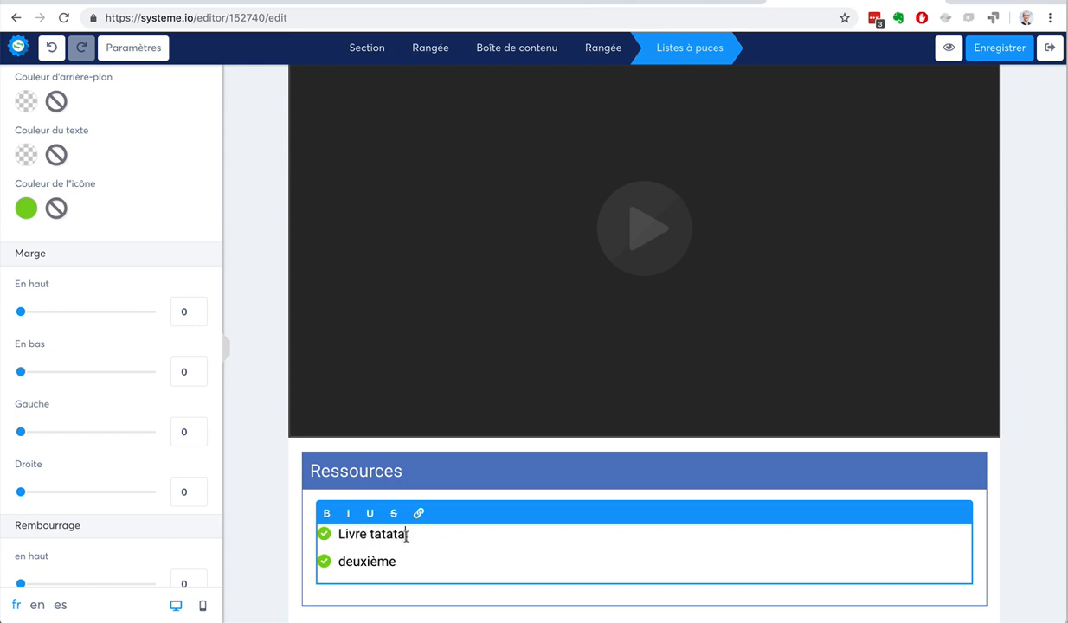
drag(404, 534, 336, 535)
click(418, 515)
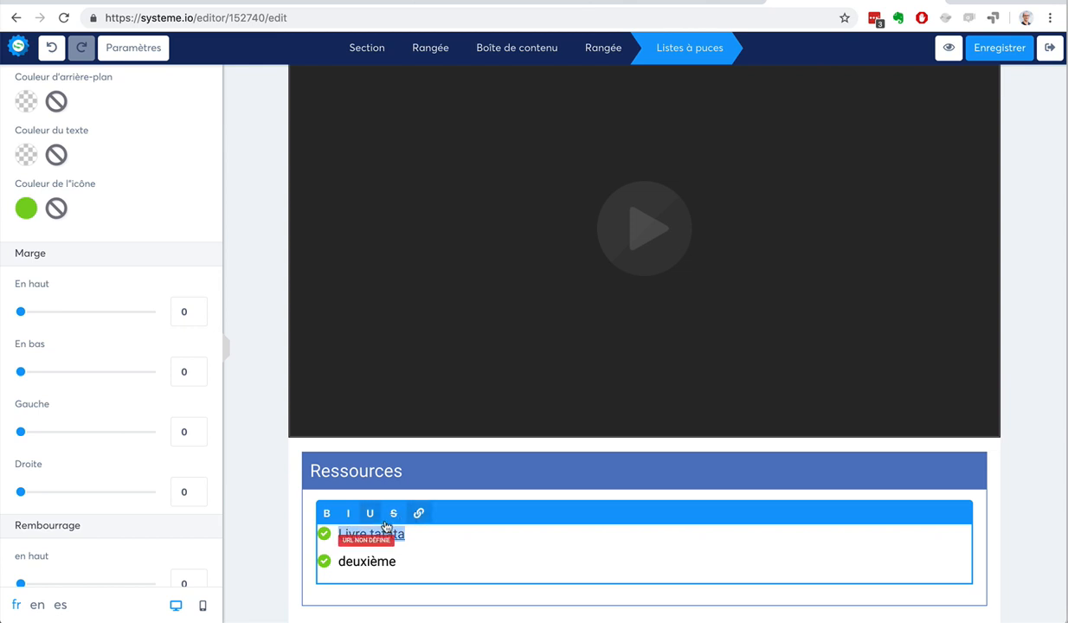
click(355, 536)
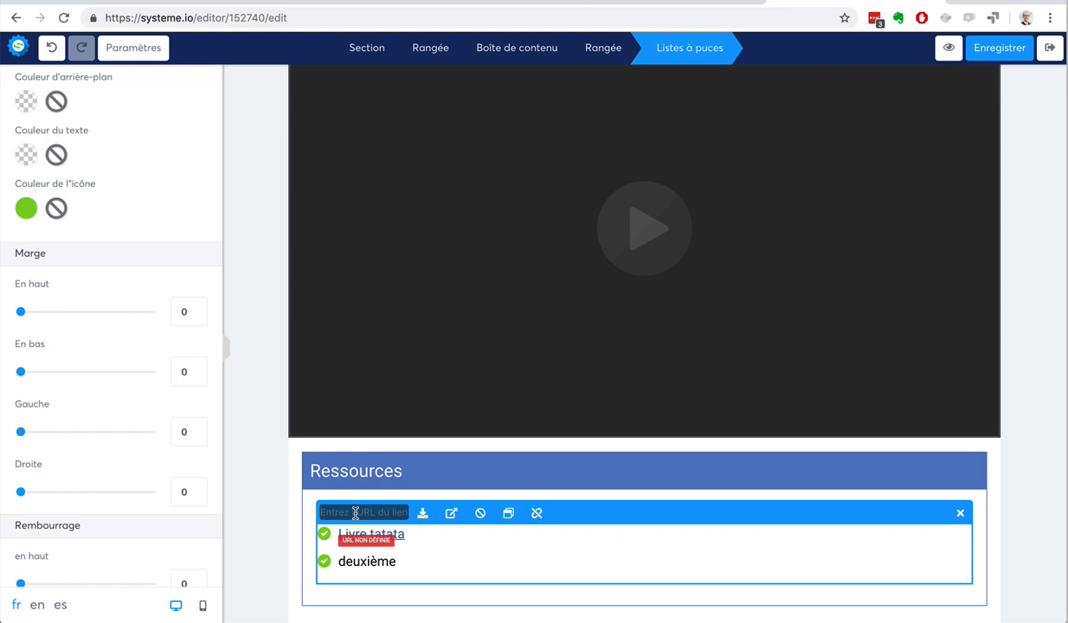
click(1004, 507)
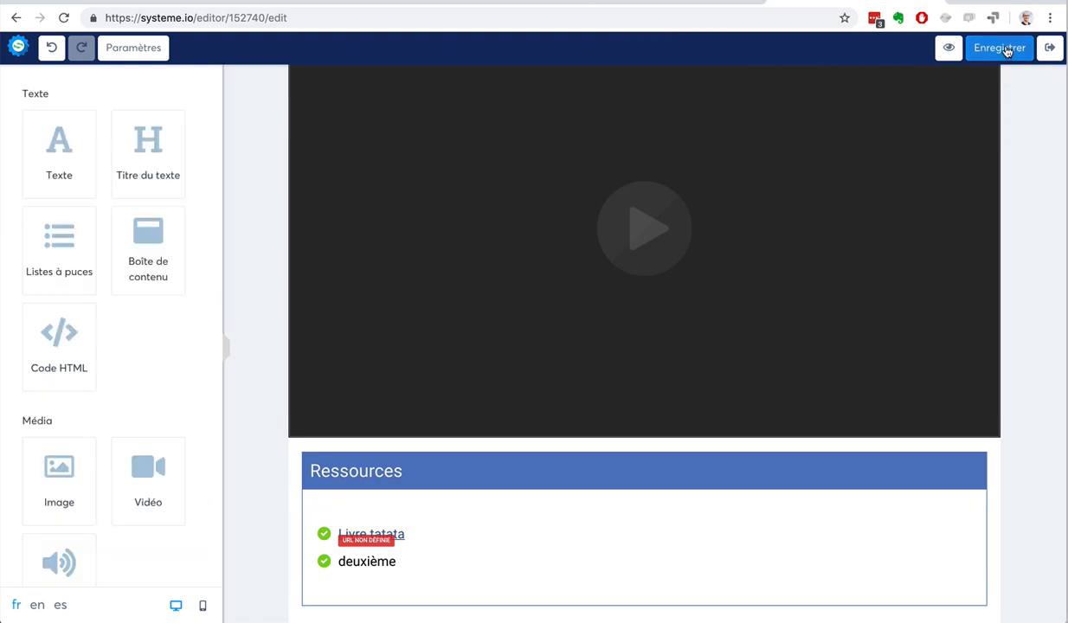
Save and exit the chapter page, and duplicate the "Le solfège" chapter within Module 1
click(1050, 48)
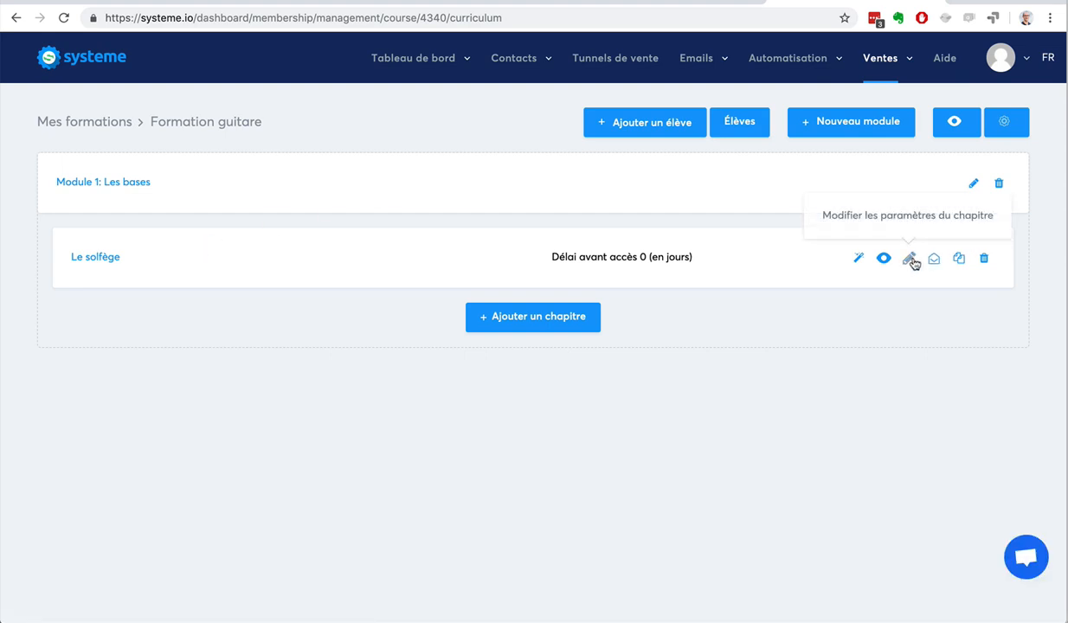
click(957, 259)
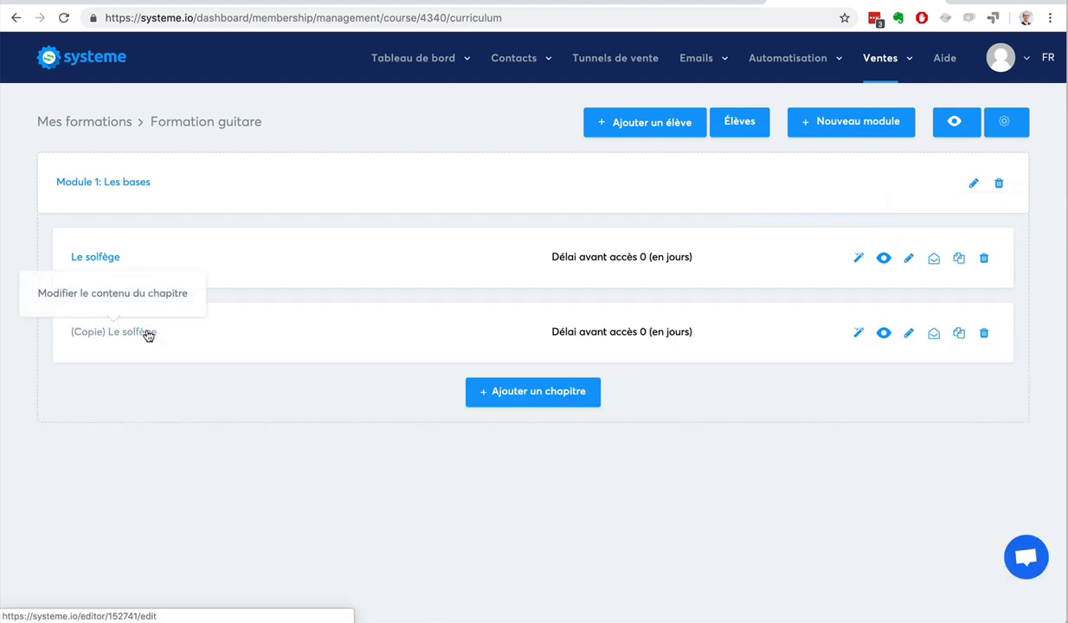
Change the heading on the duplicated "Le solfège" chapter's page to "La guitare", then save and exit the page
click(147, 336)
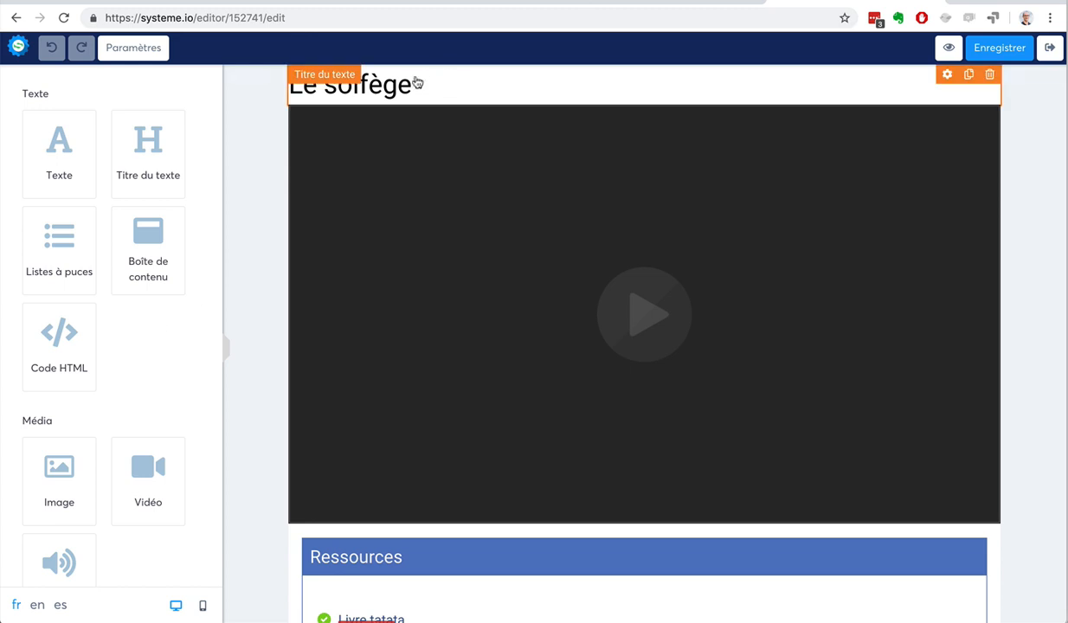
click(414, 83)
drag(420, 81, 274, 80)
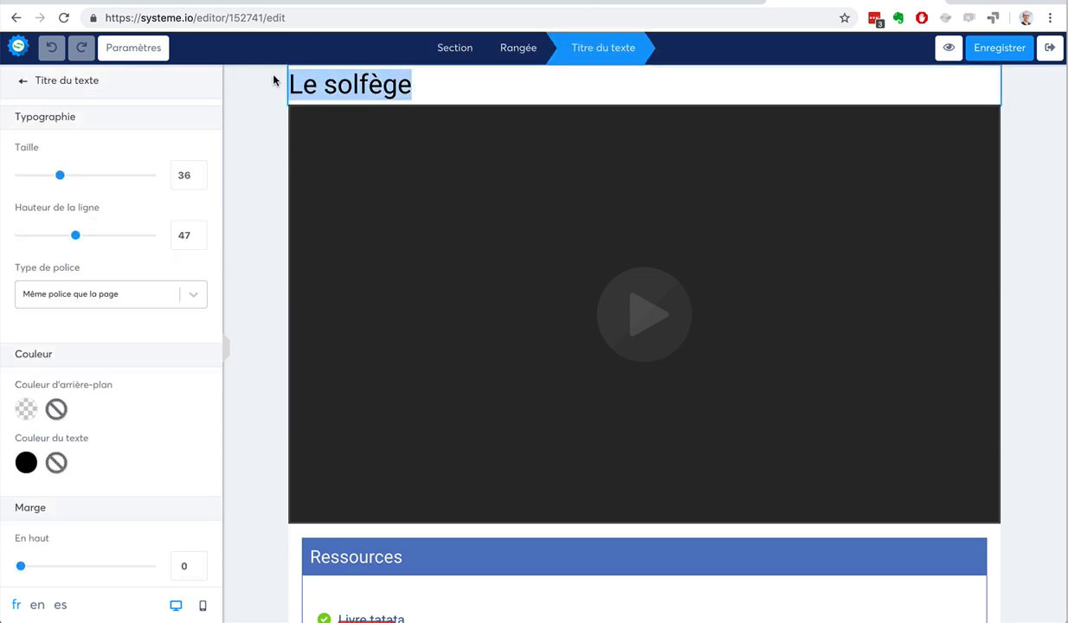
text(La guitare)
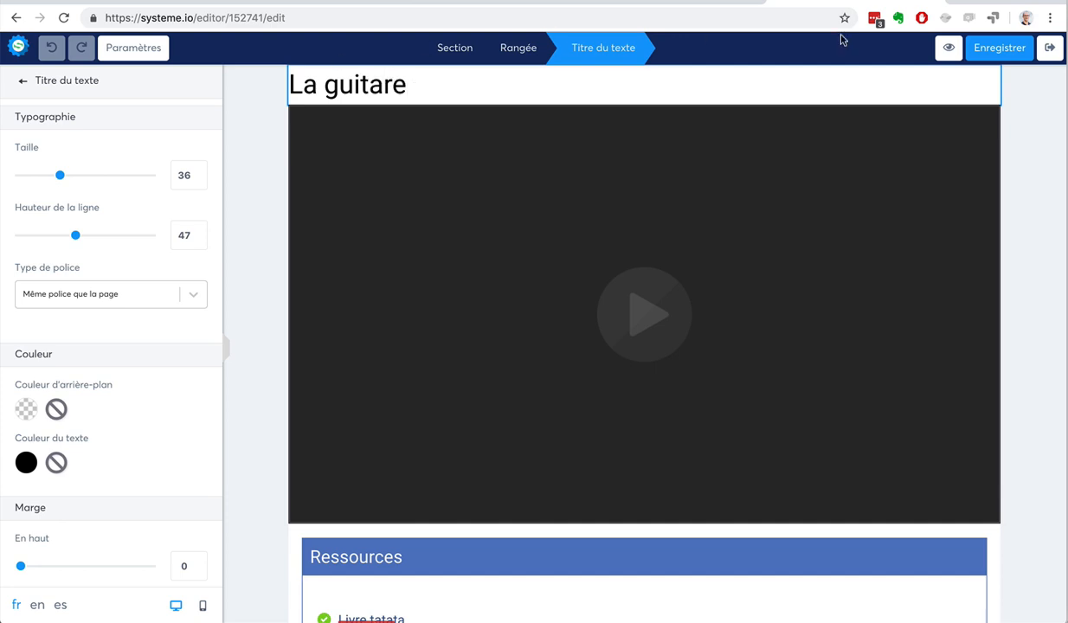
click(1000, 47)
click(1050, 50)
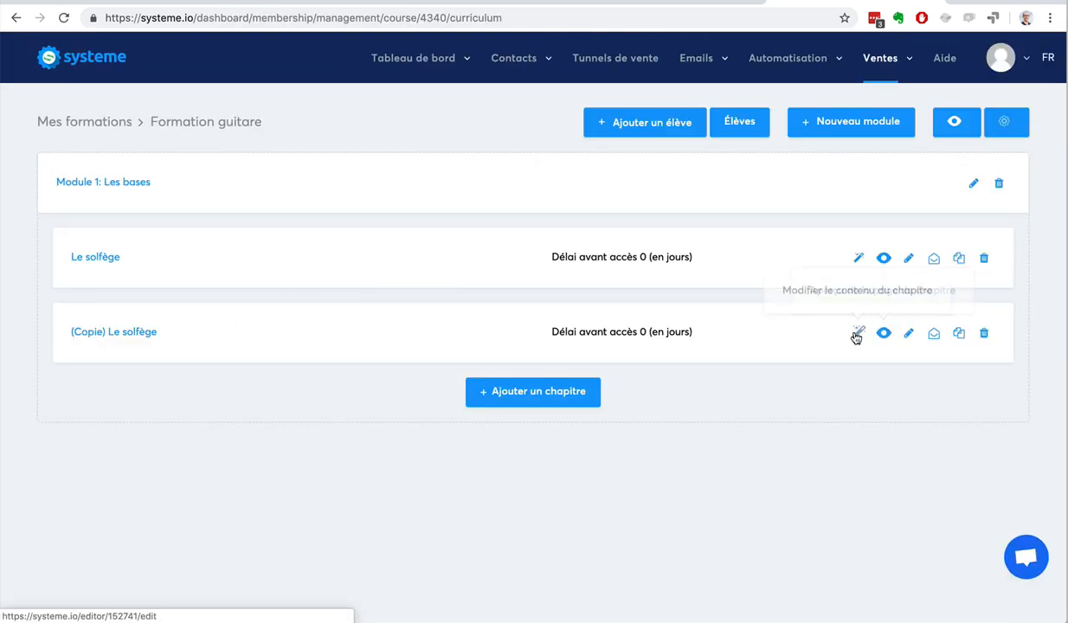
Rename the duplicated chapter "La guitare" in its chapter settings and save
click(859, 333)
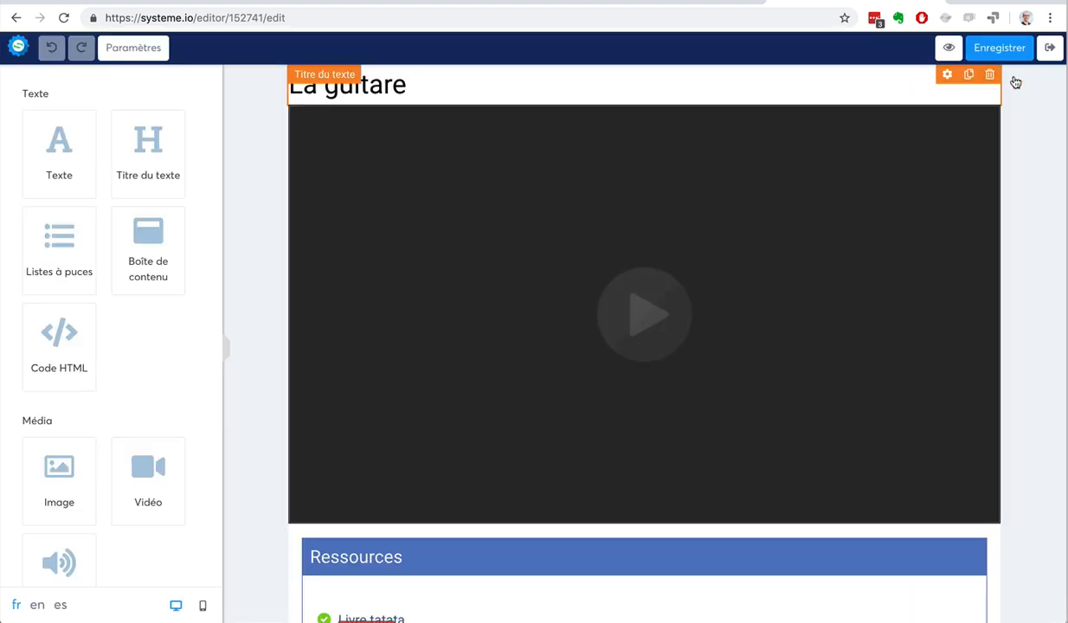
click(1050, 48)
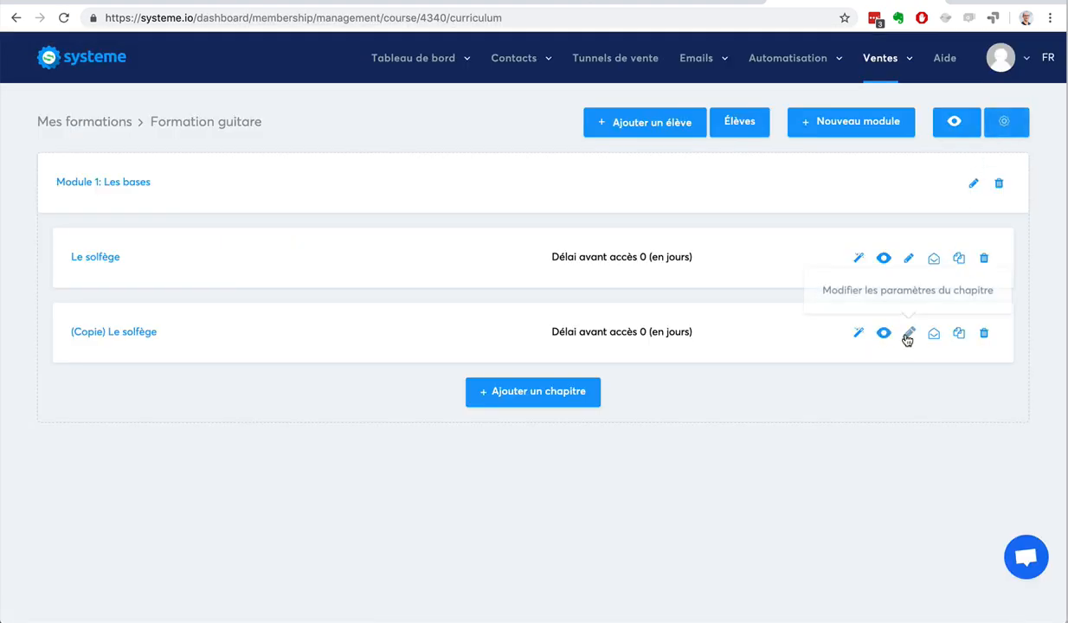
click(908, 334)
drag(496, 181, 370, 182)
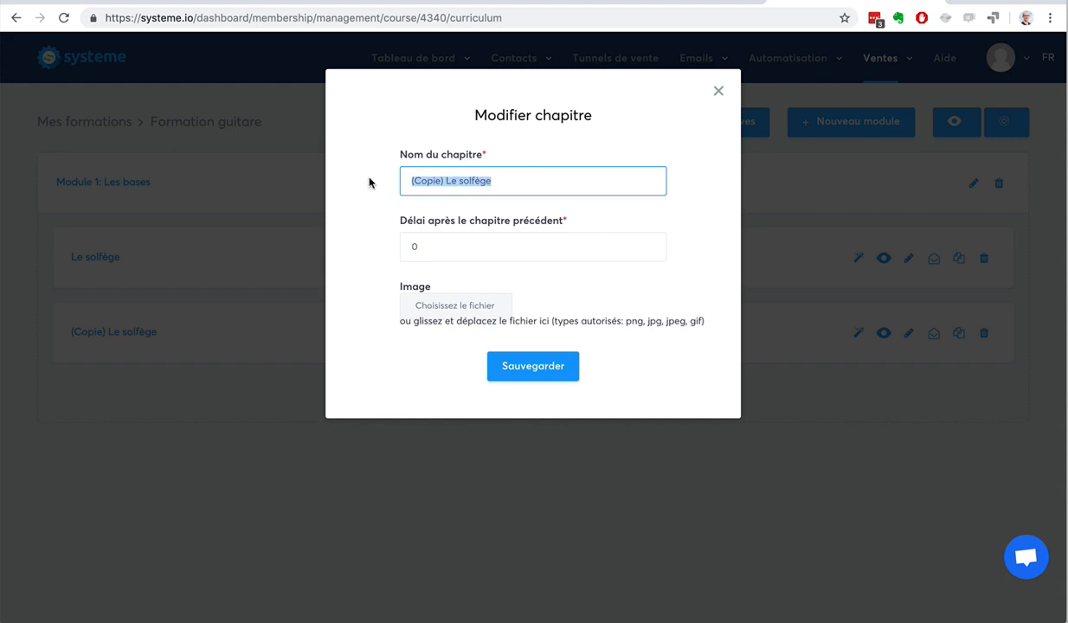
text(4)
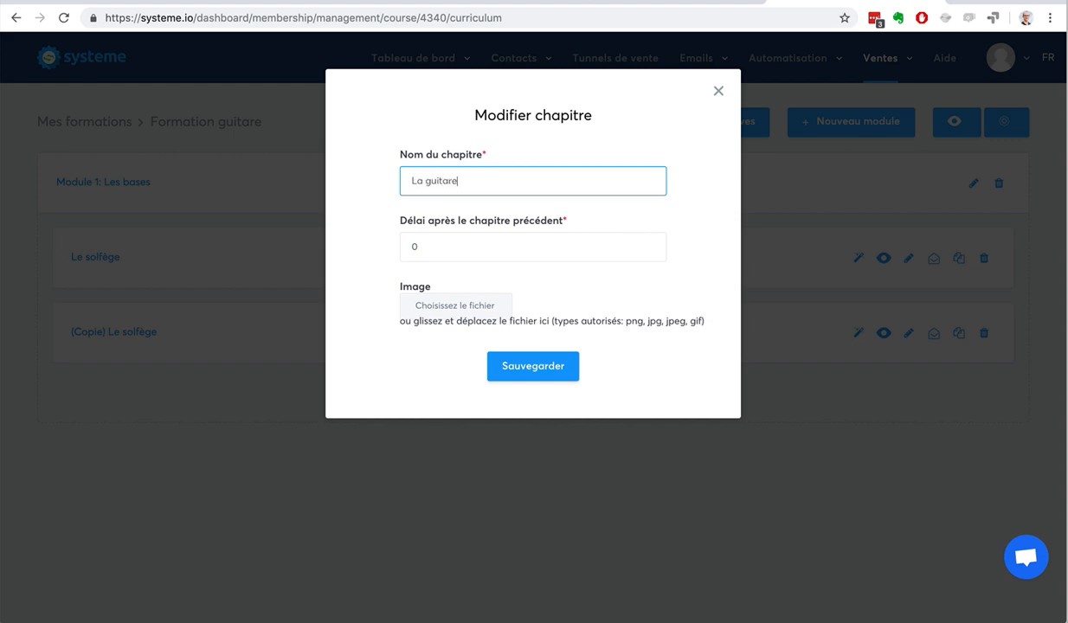
click(531, 365)
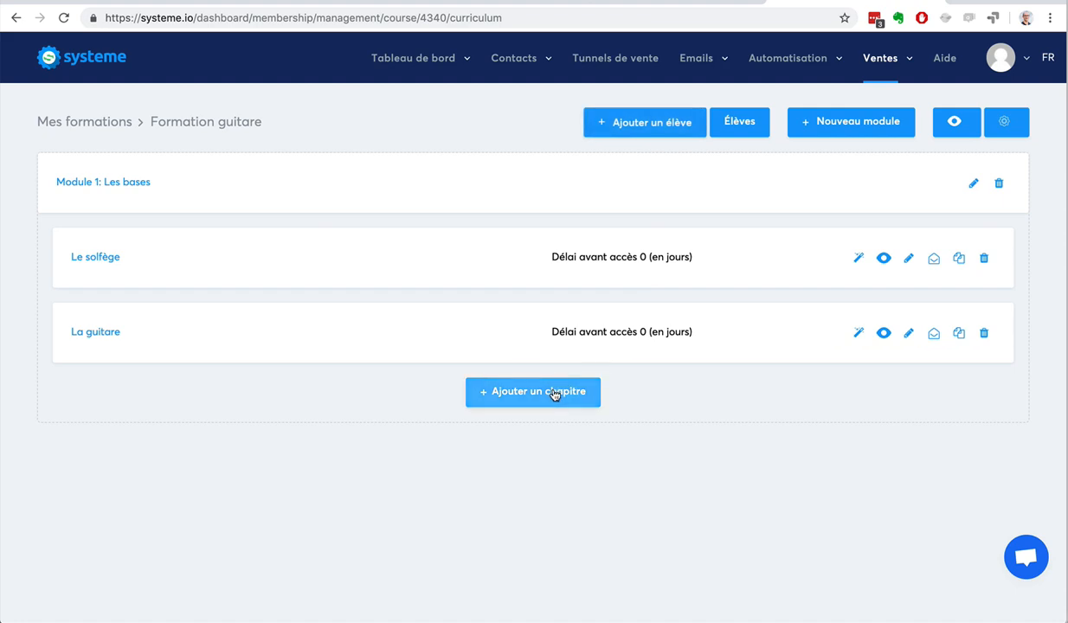
Create a new module named "Module 2" with its title displayed to students
click(823, 131)
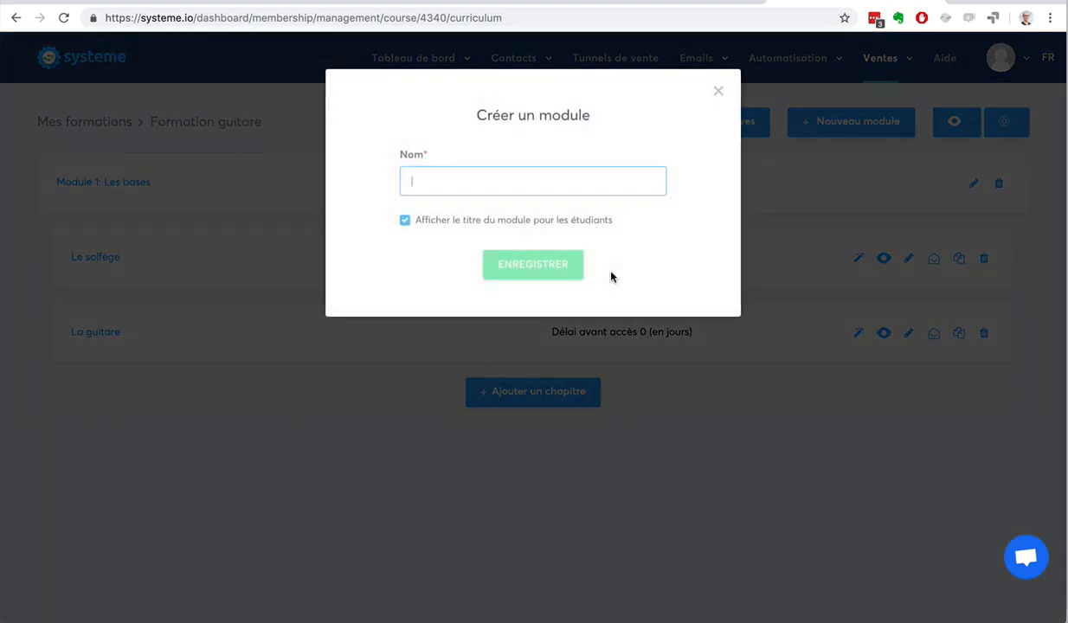
text(Module 2)
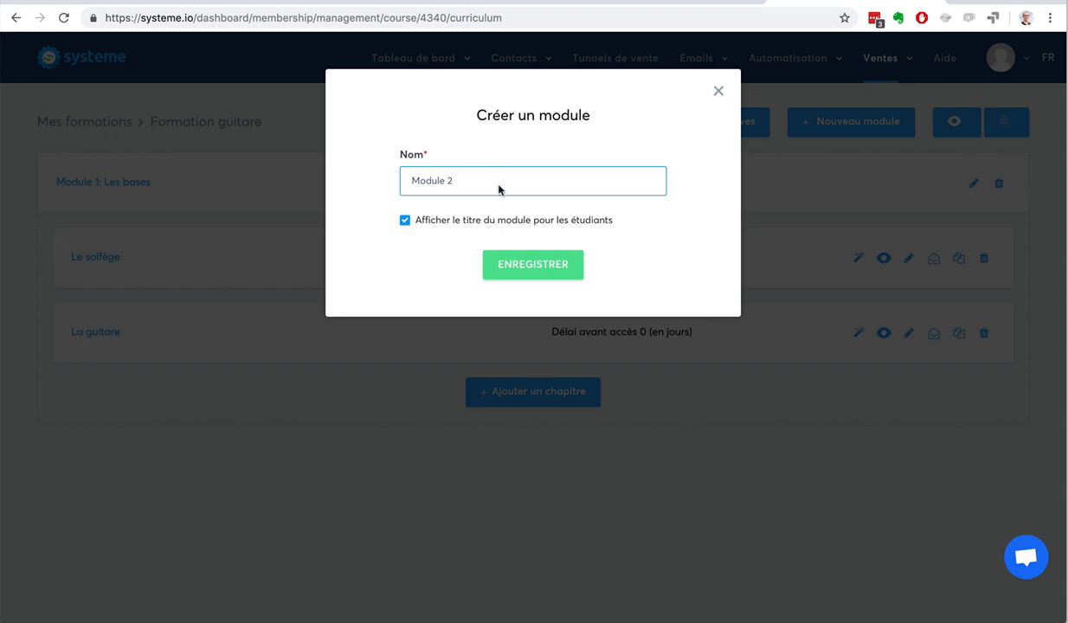
click(533, 265)
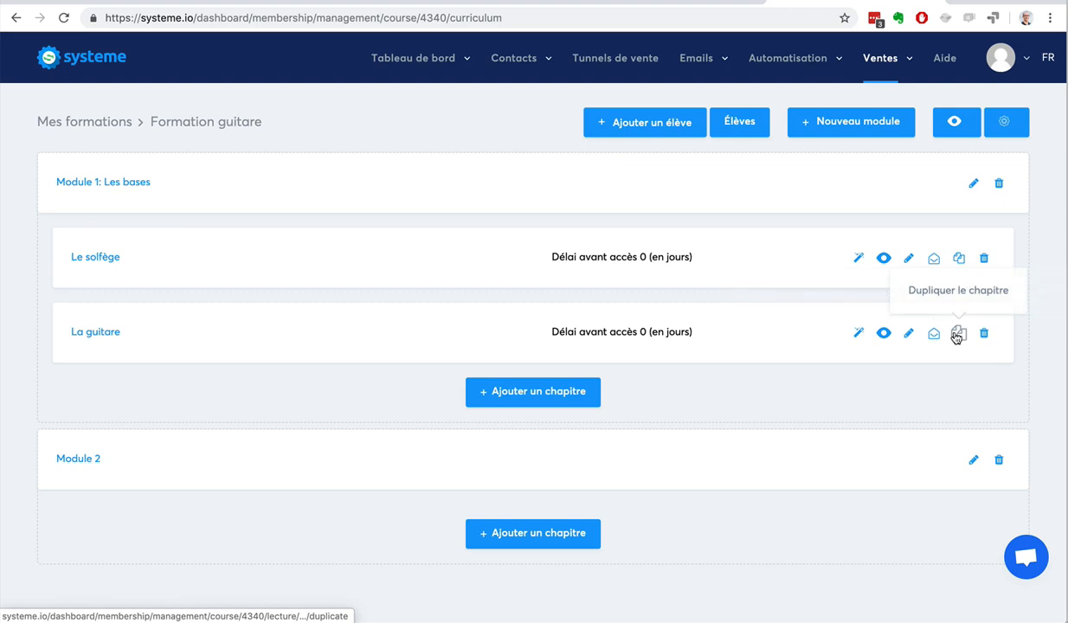
Duplicate the "La guitare" chapter and move the copy into Module 2
click(956, 336)
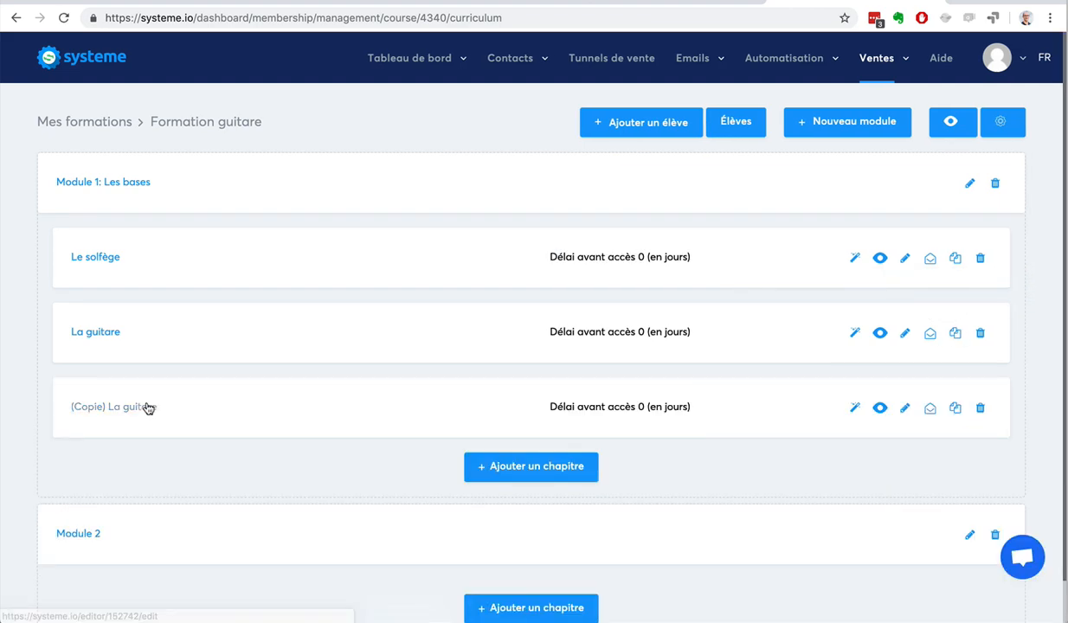
drag(148, 408, 304, 561)
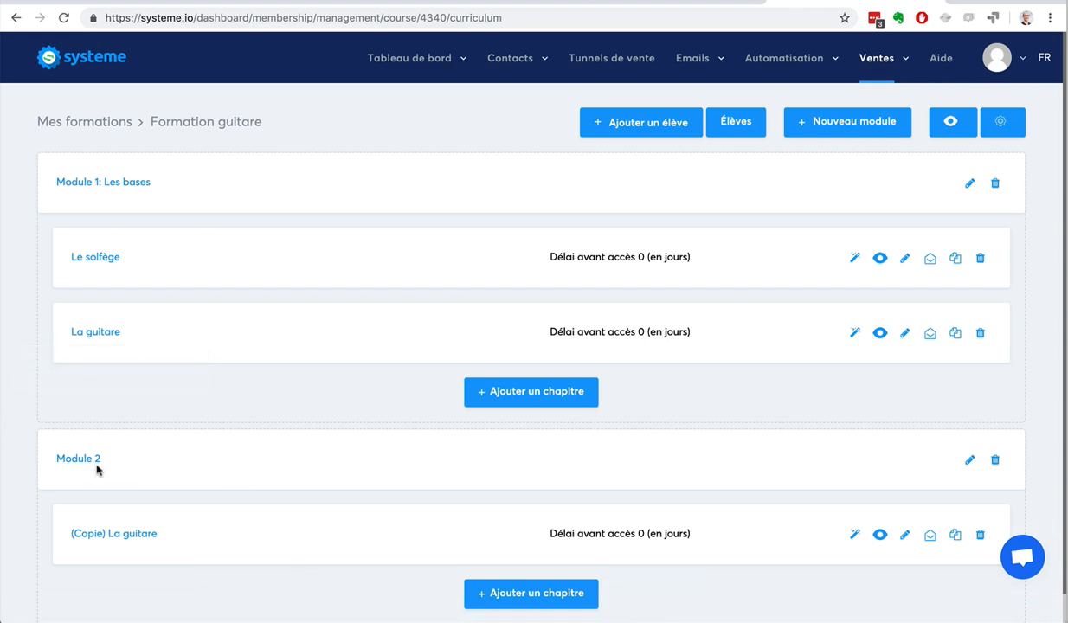
Look over the course curriculum and the page of the copied chapter in Module 2, and return to the curriculum
scroll(498, 310, down, 1)
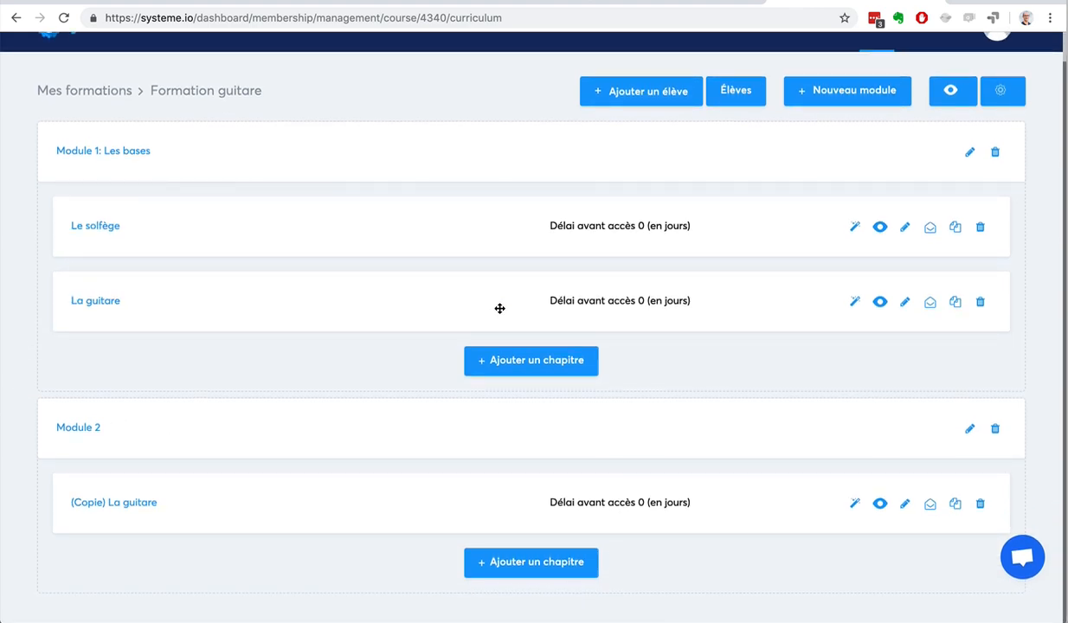
scroll(398, 228, up, 1)
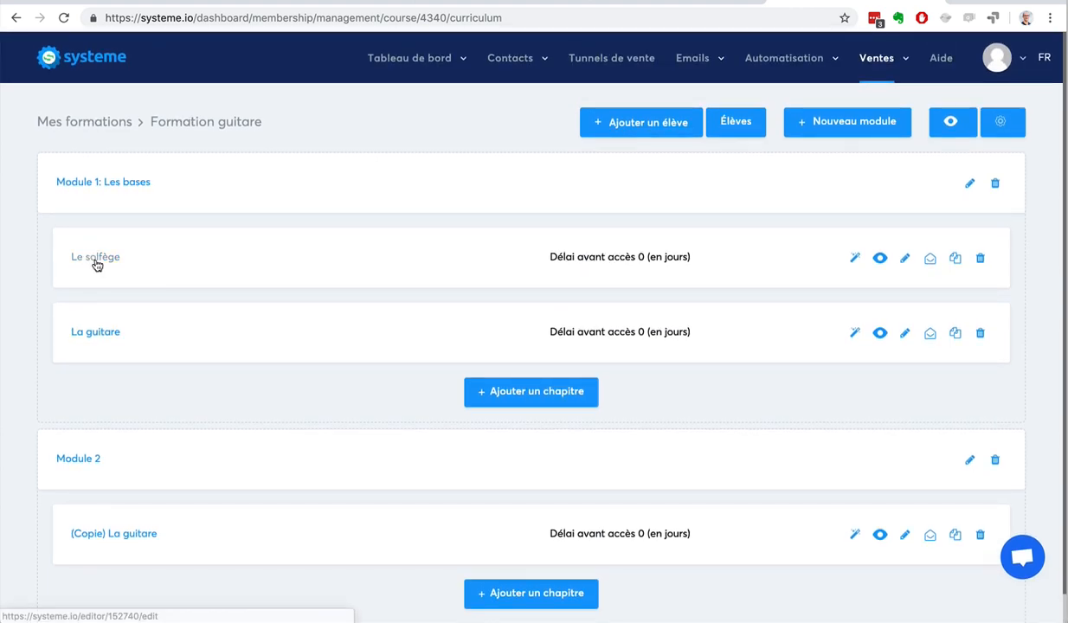
click(109, 537)
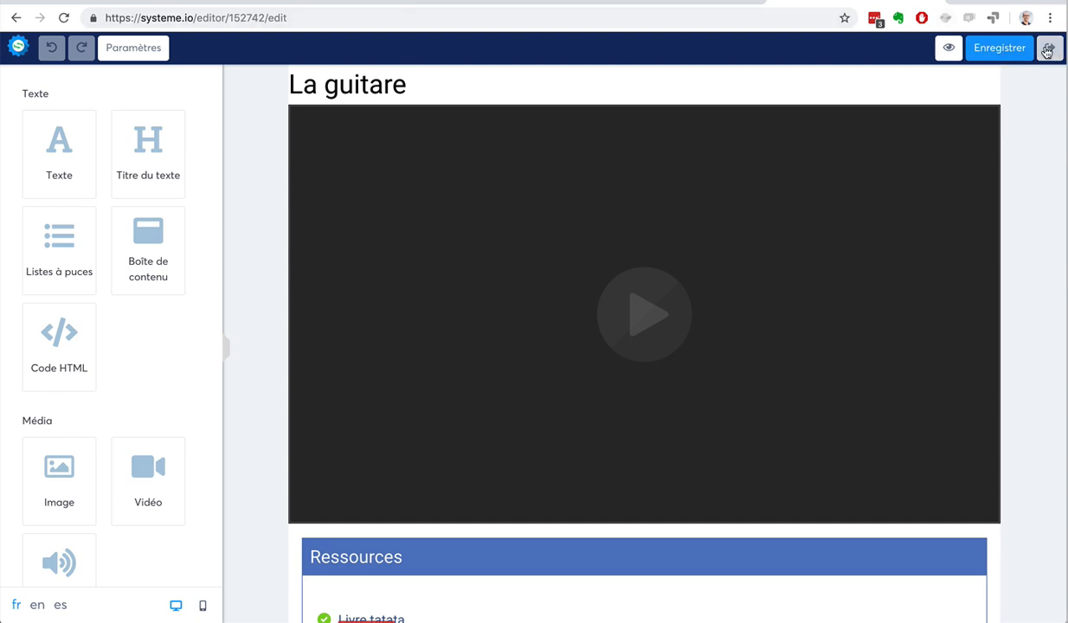
click(1048, 50)
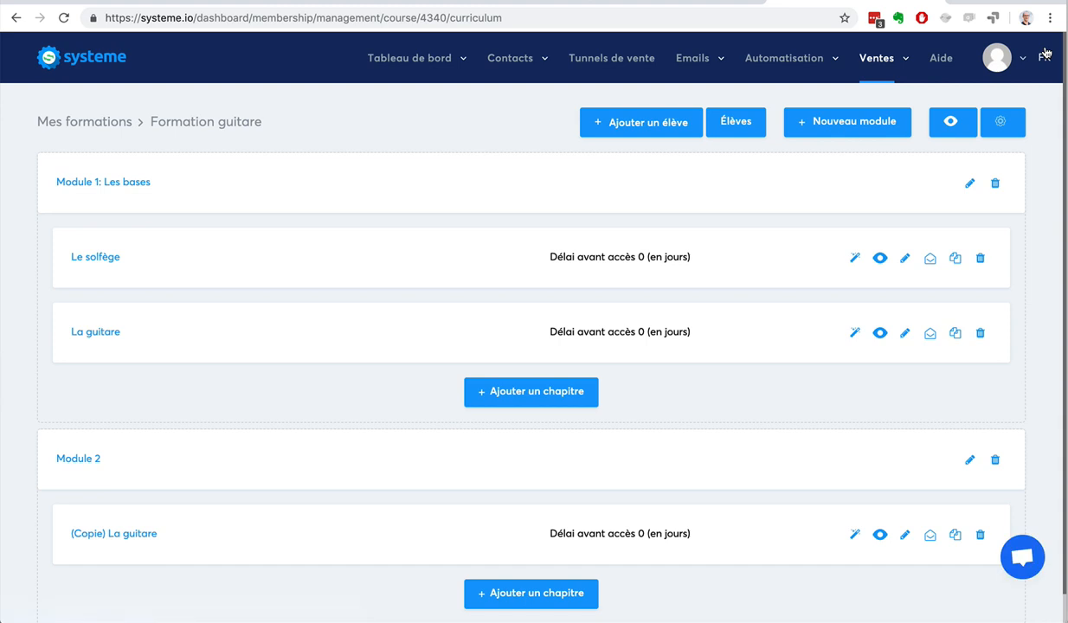